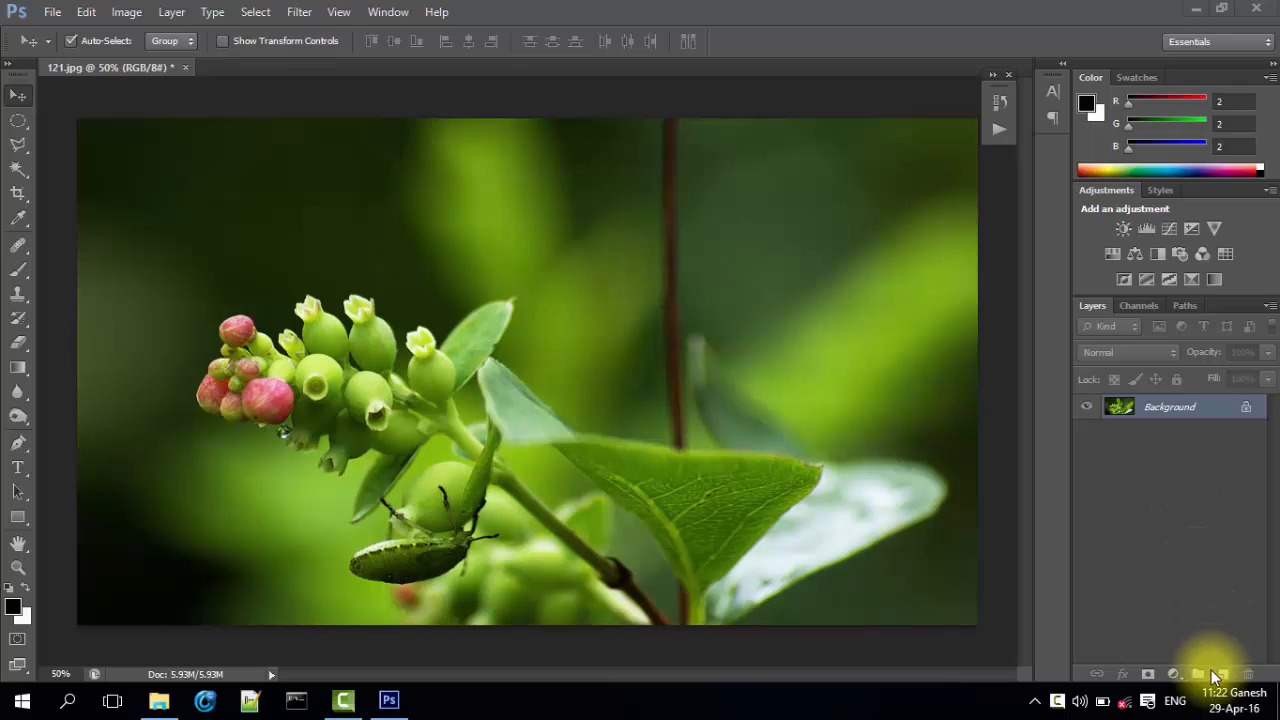
- Create a new layer and draw a small circular selection in the blurred background just beside the brown stem
left_click(1185, 550)
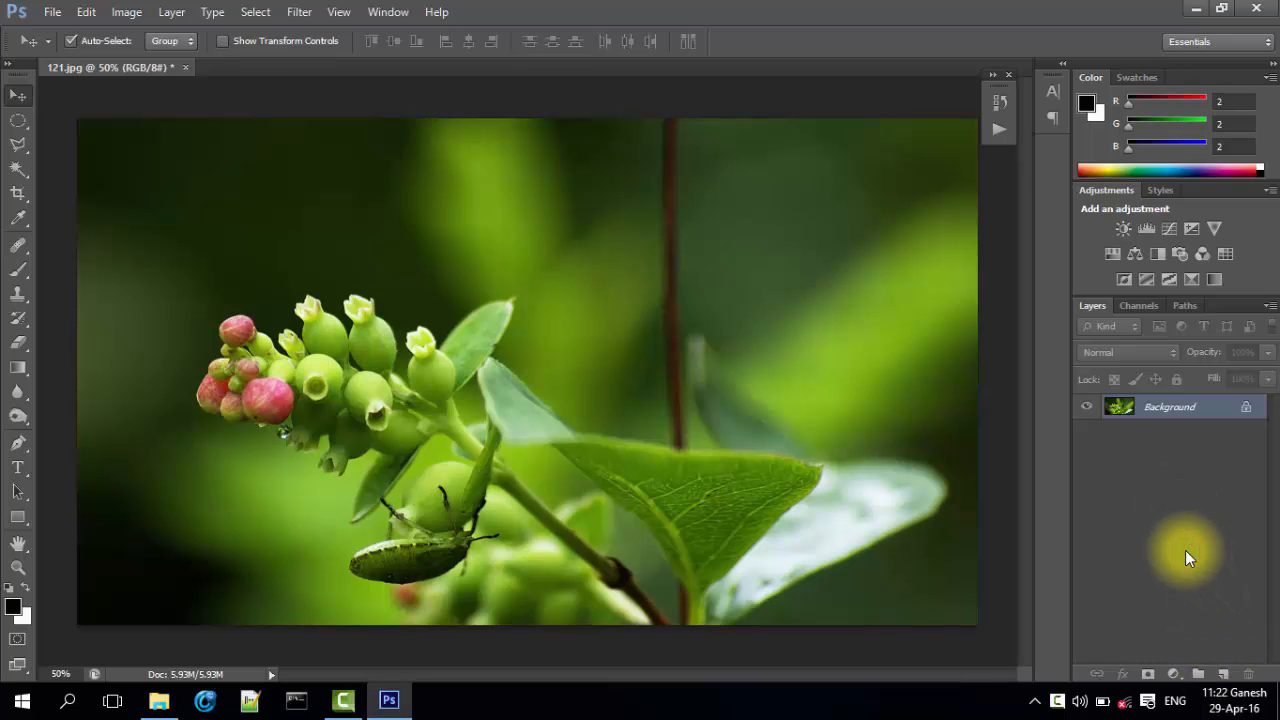
key("ctrl+shift+n")
key("Return")
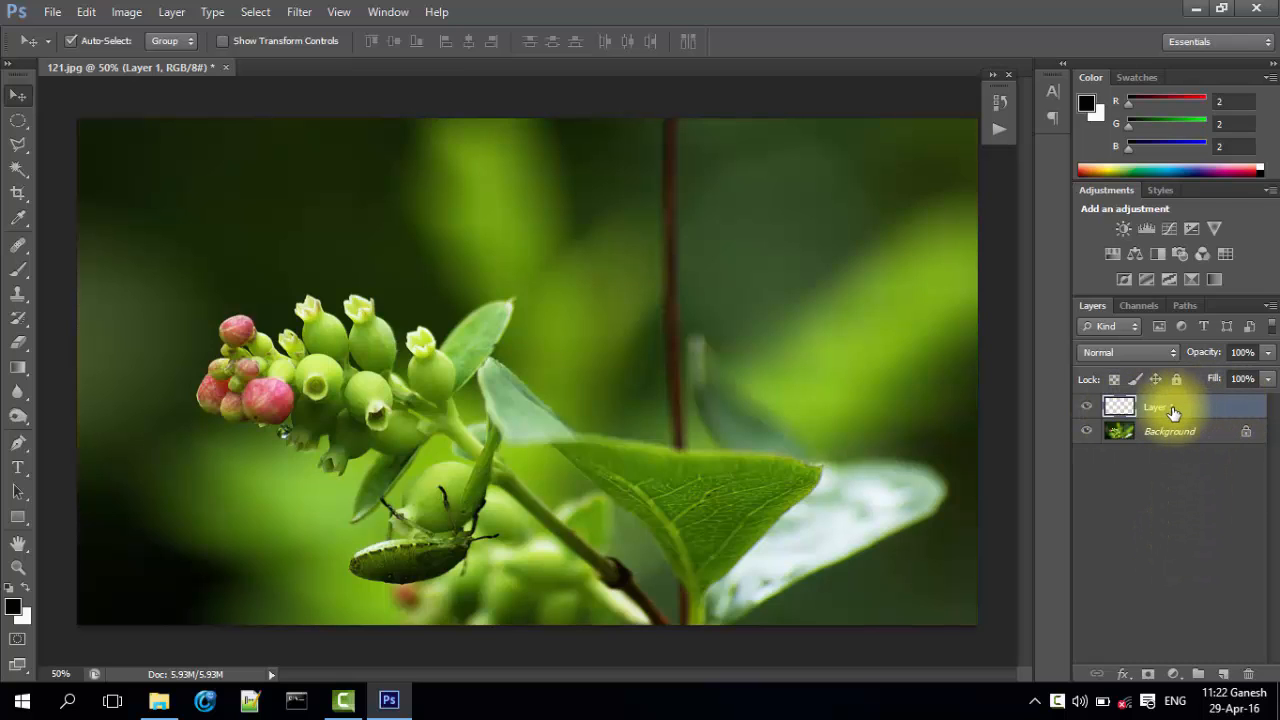
left_click(18, 120)
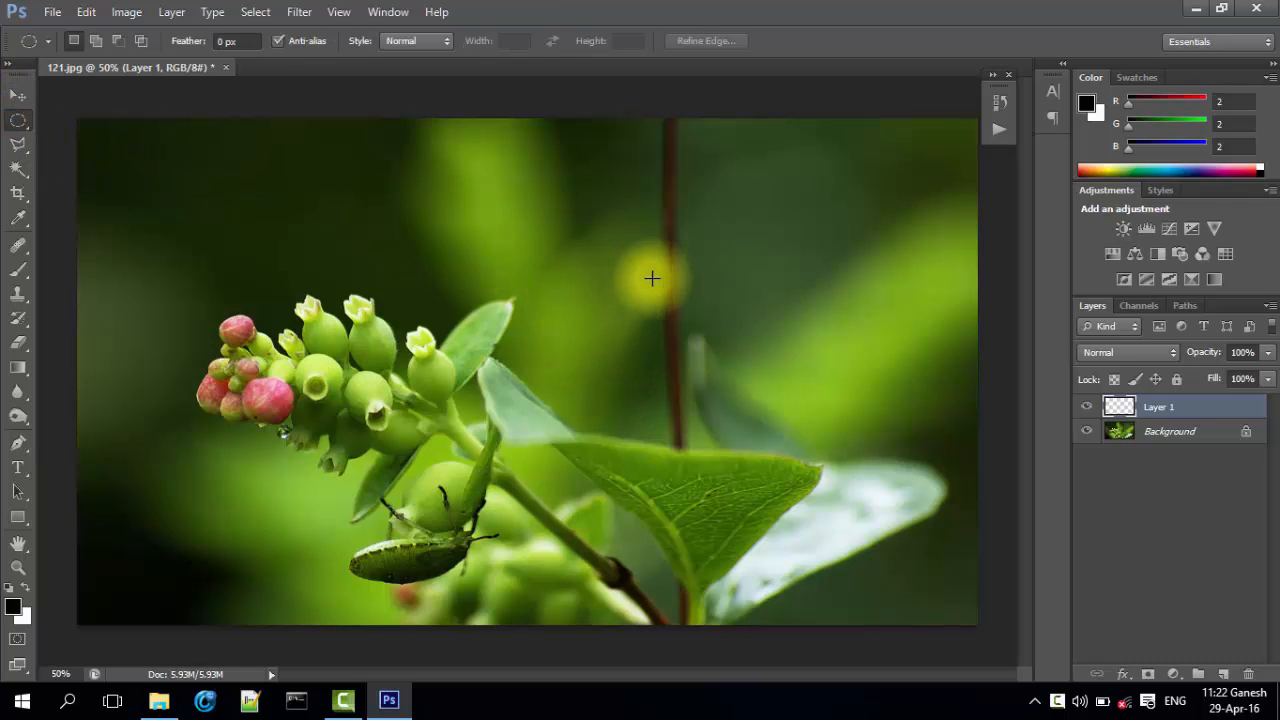
left_click_drag(606, 290, 656, 342)
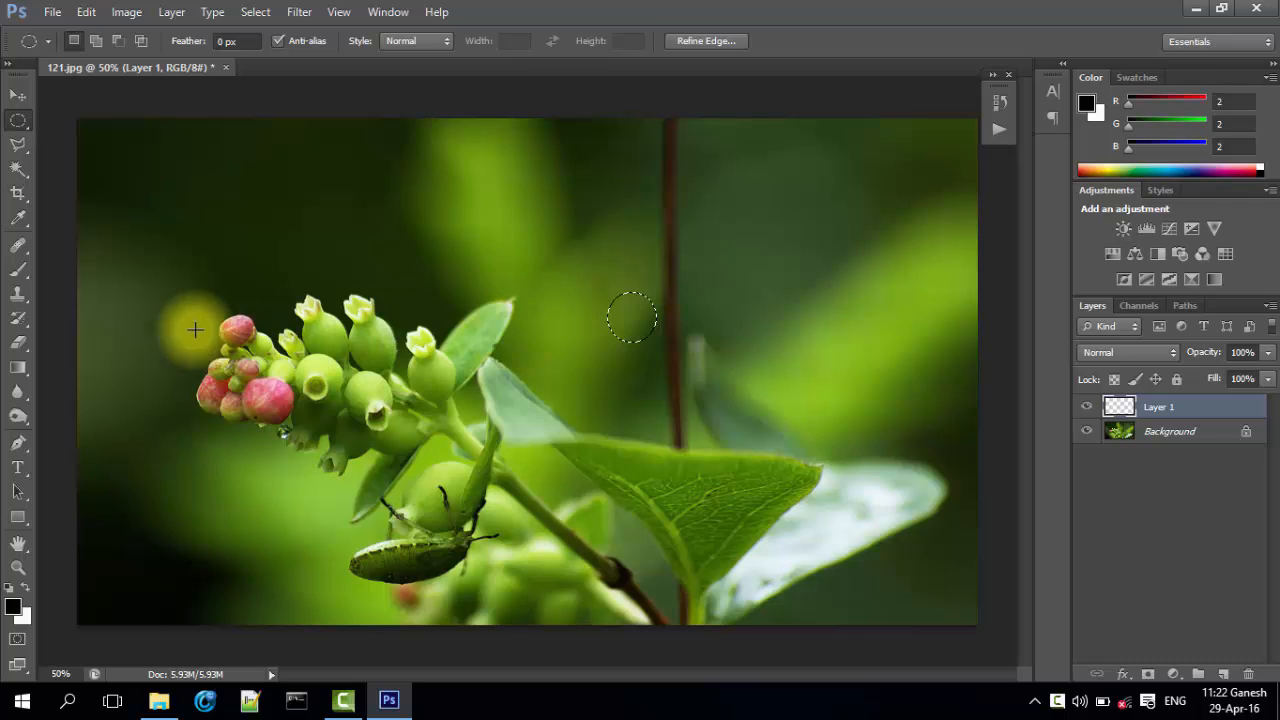
- Fill the circular selection with a linear Platinum gradient running from dark at its upper left to light at its lower right
left_click(17, 368)
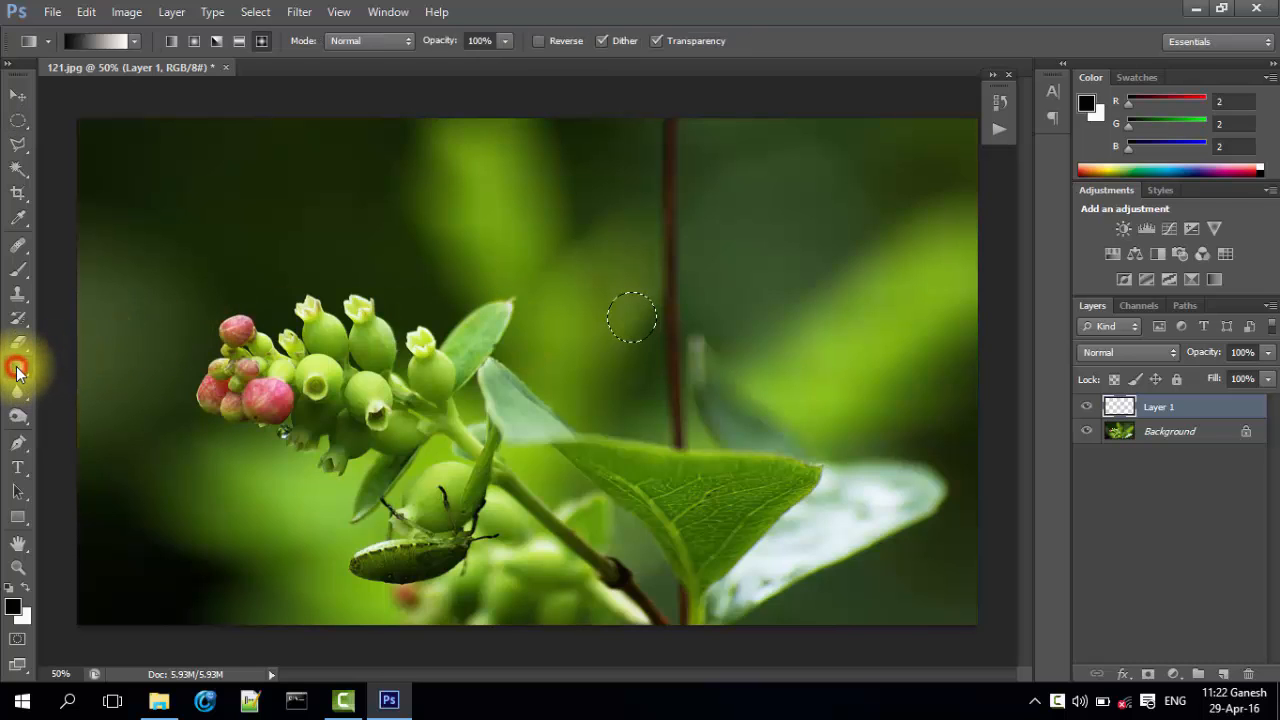
left_click(194, 41)
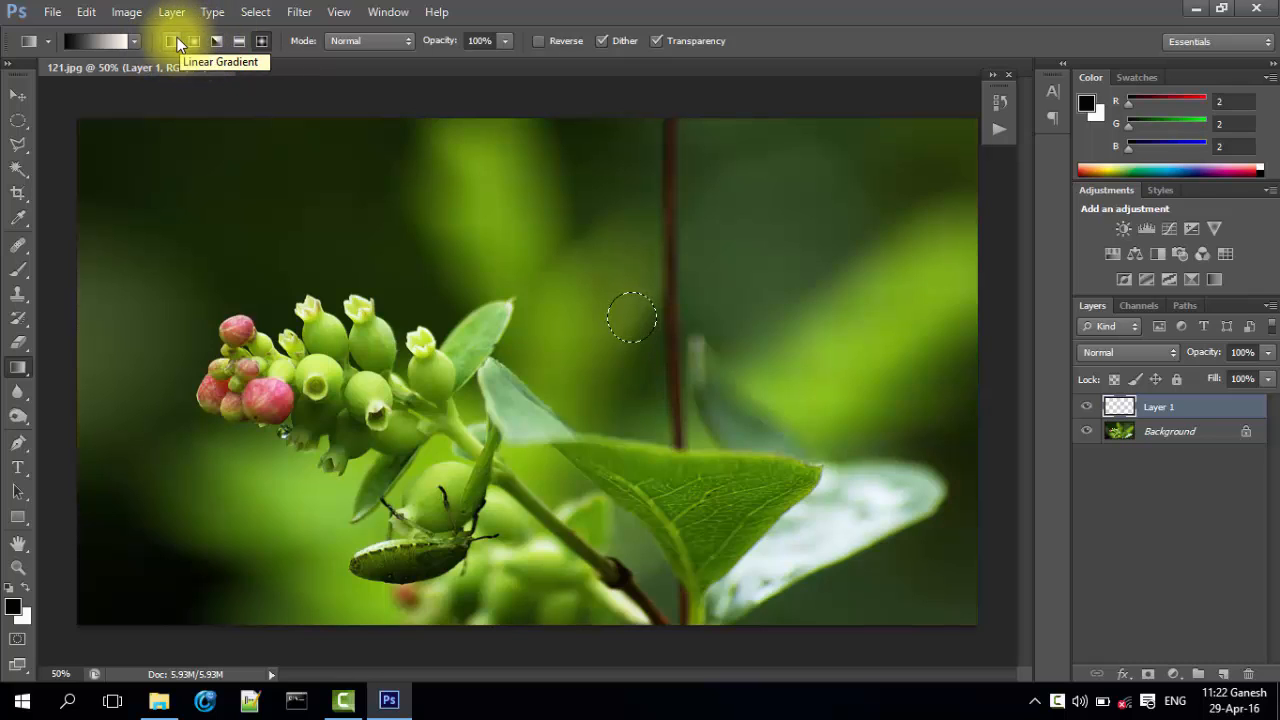
left_click(173, 41)
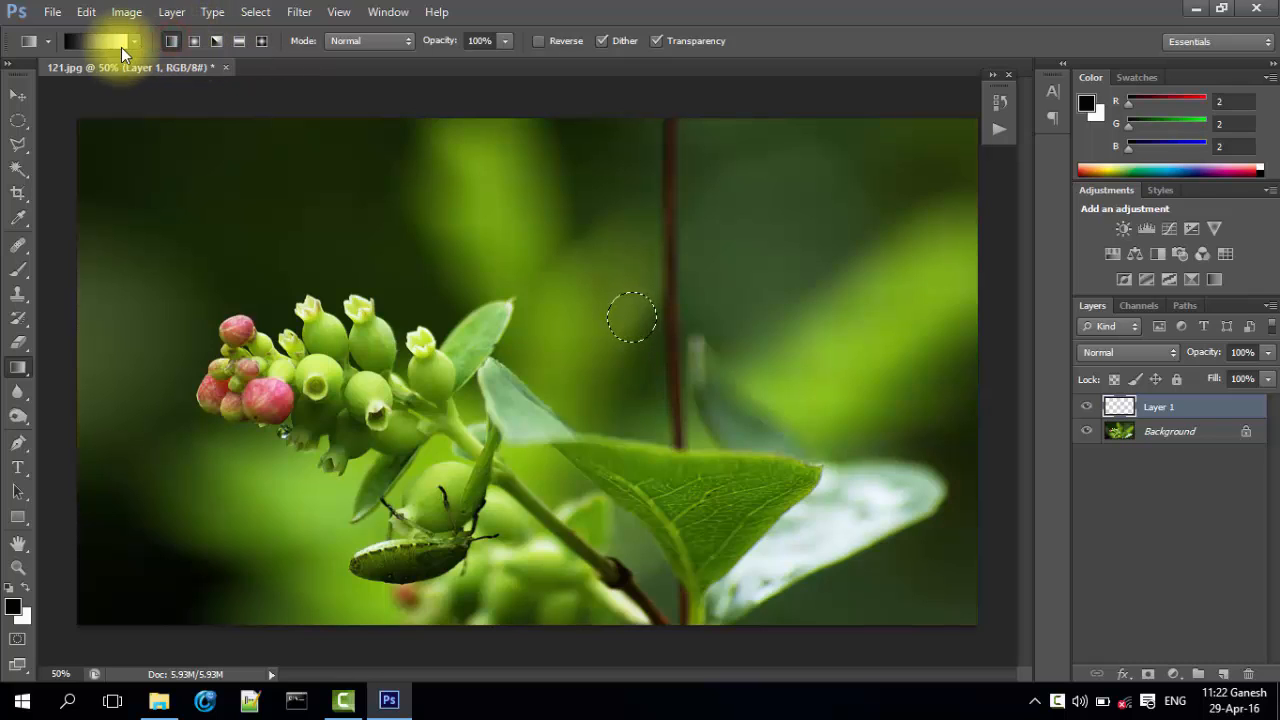
left_click(135, 44)
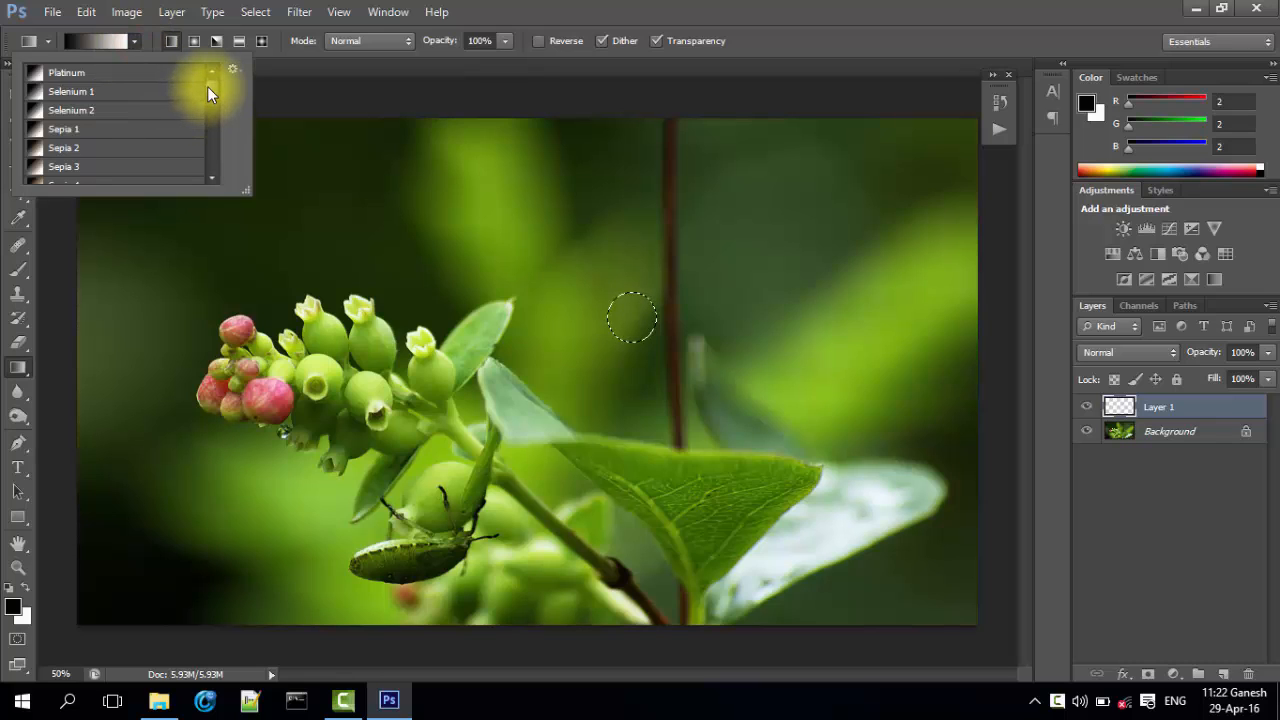
mouse_move(211, 79)
left_mouse_down()
mouse_move(214, 172)
mouse_move(214, 79)
left_mouse_up()
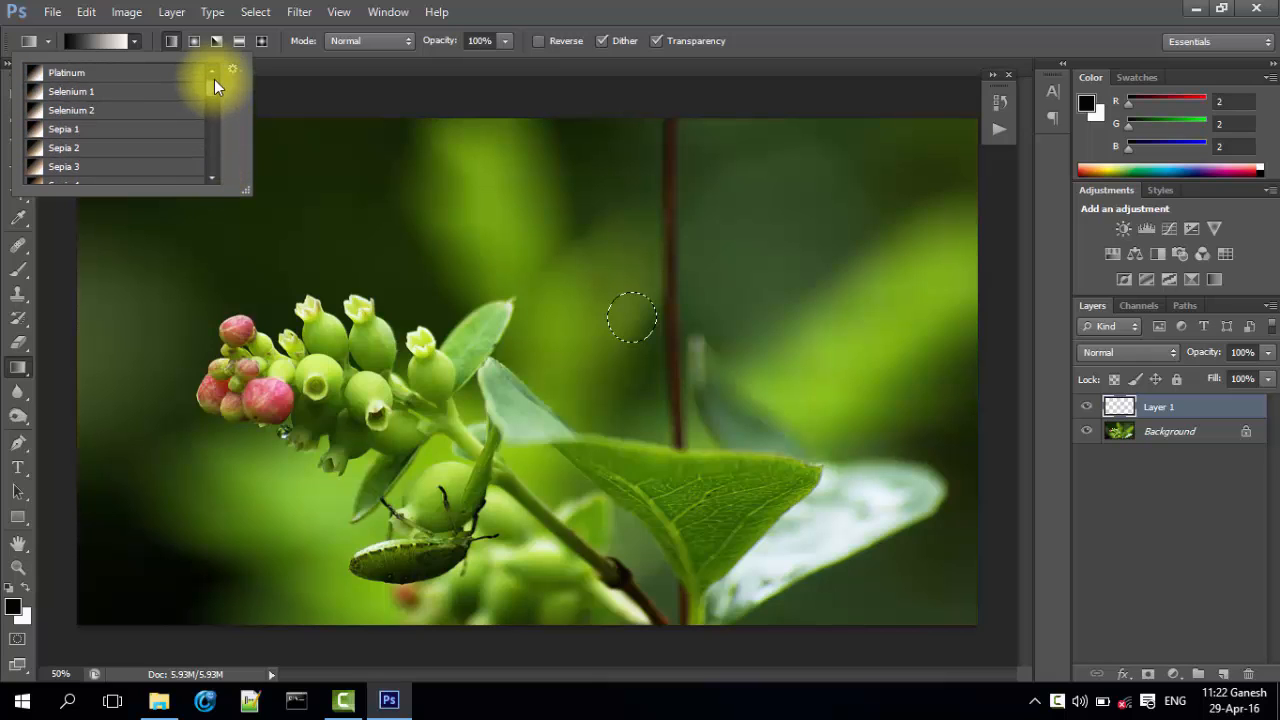
left_click(66, 72)
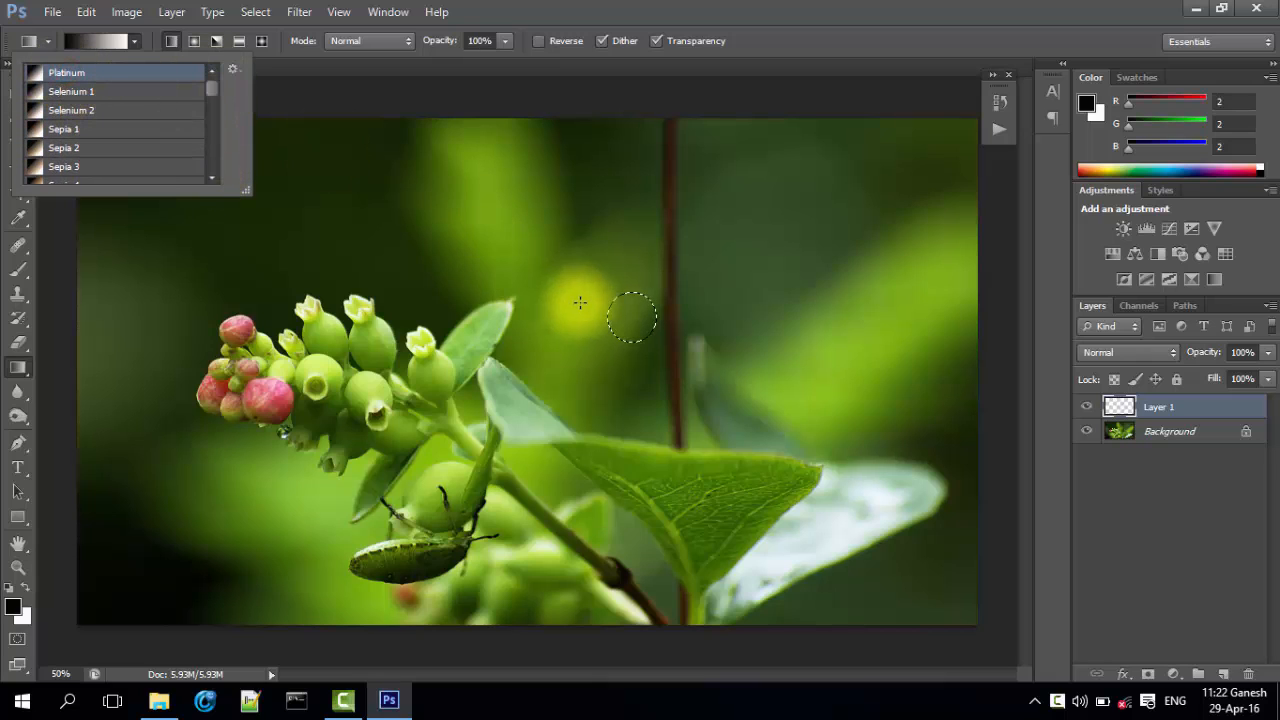
left_click(616, 310)
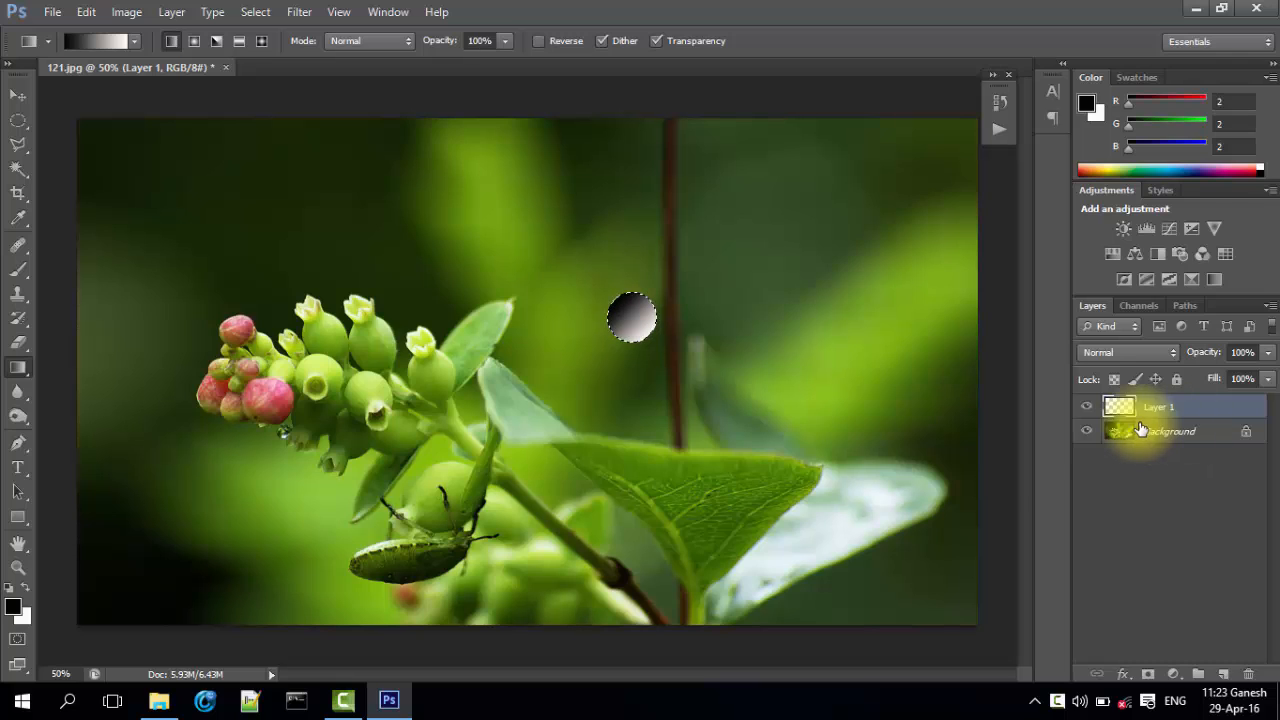
- Add a drop shadow with default settings to Layer 1
double_click(1260, 408)
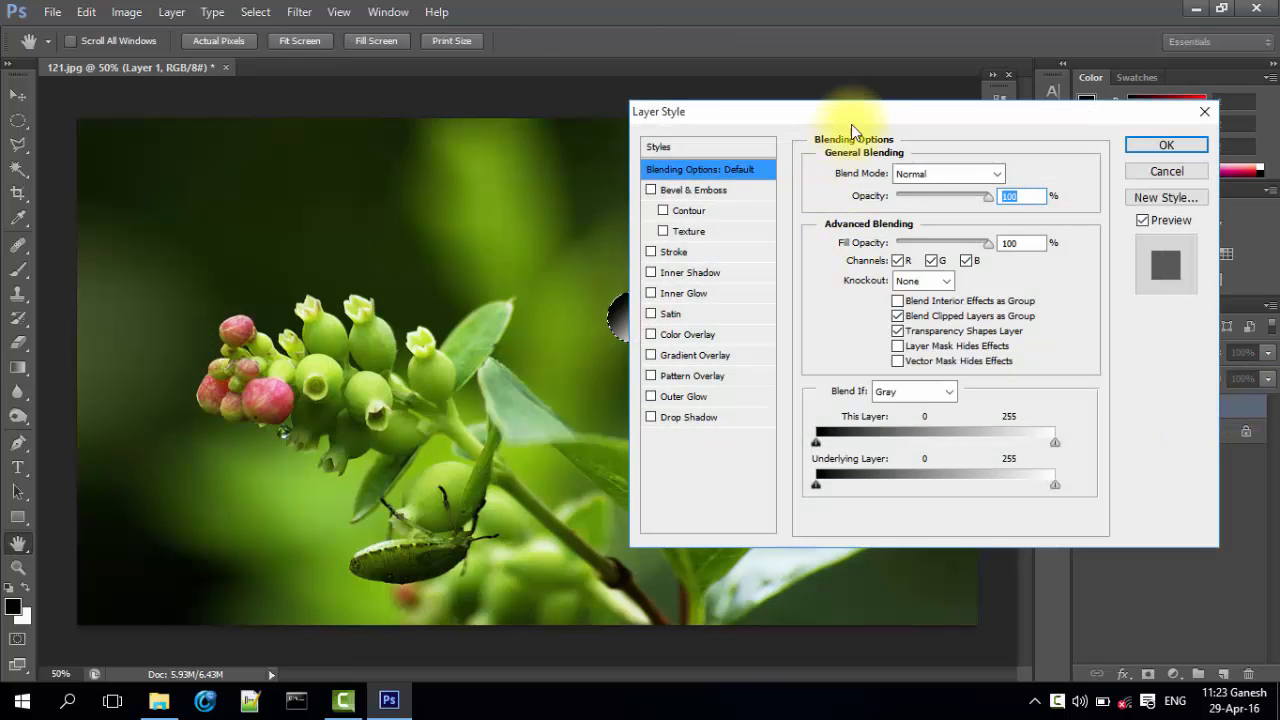
left_click_drag(857, 112, 934, 193)
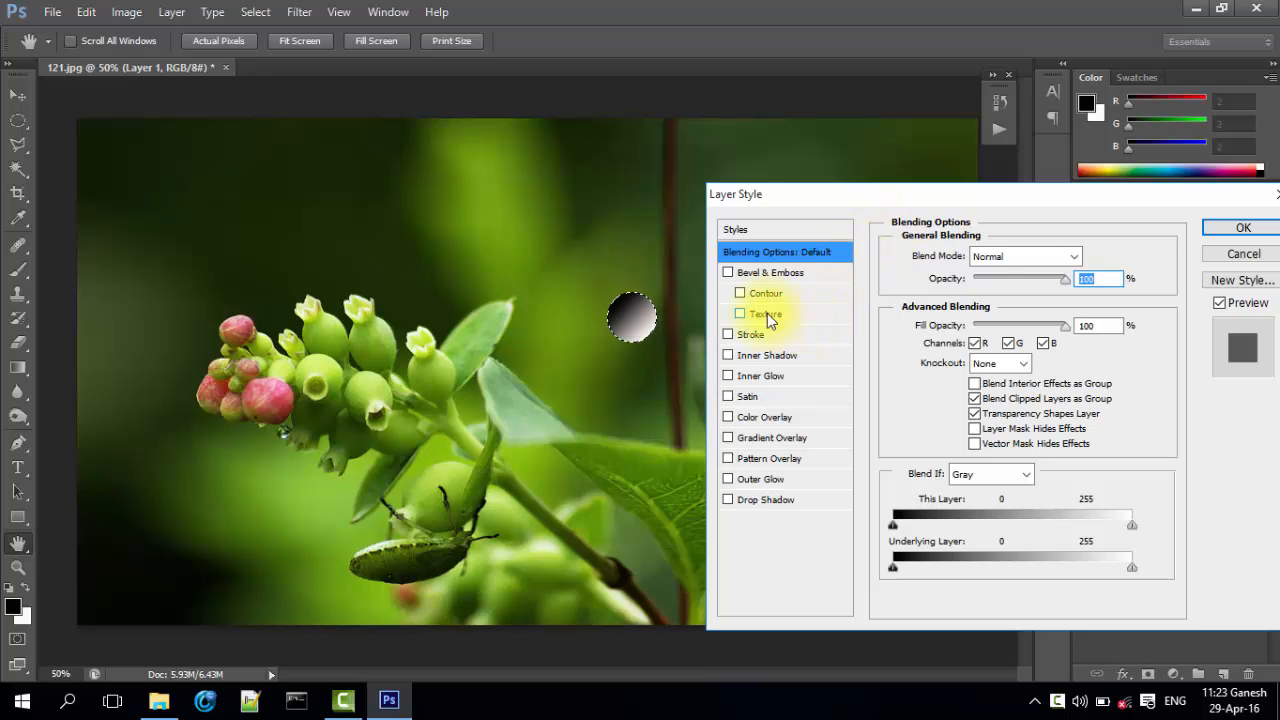
left_click(728, 500)
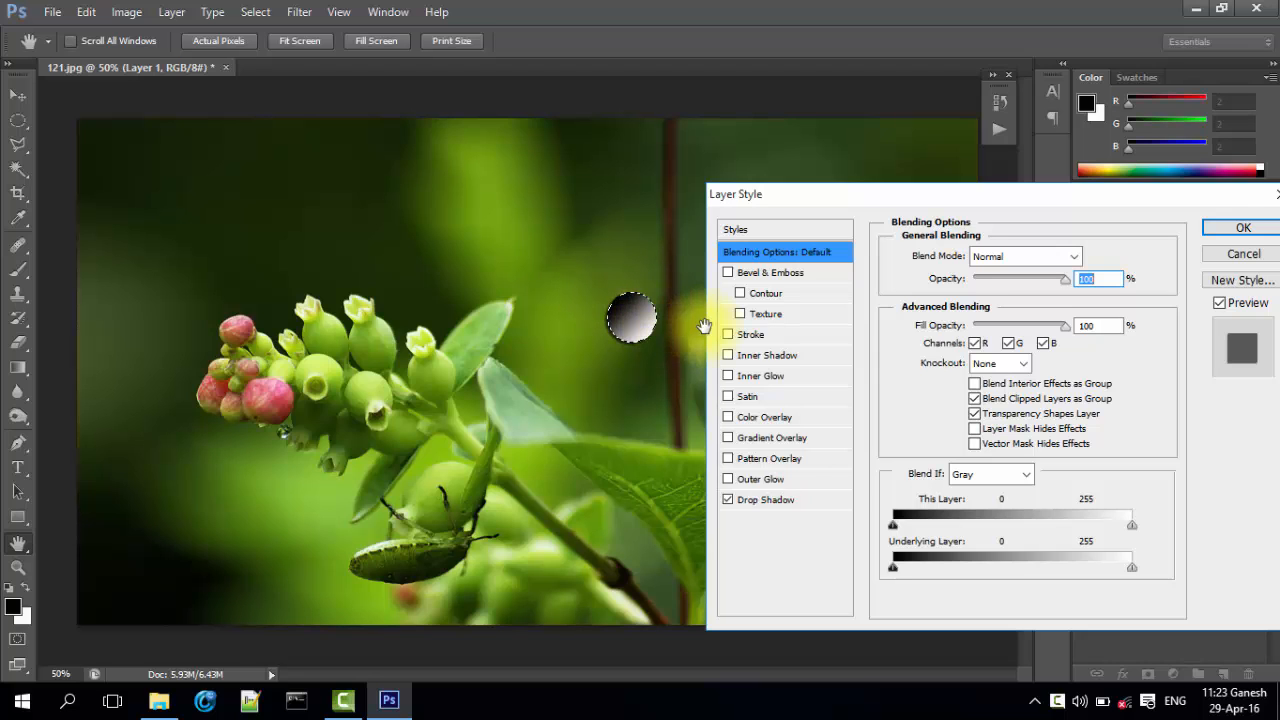
left_click(1230, 231)
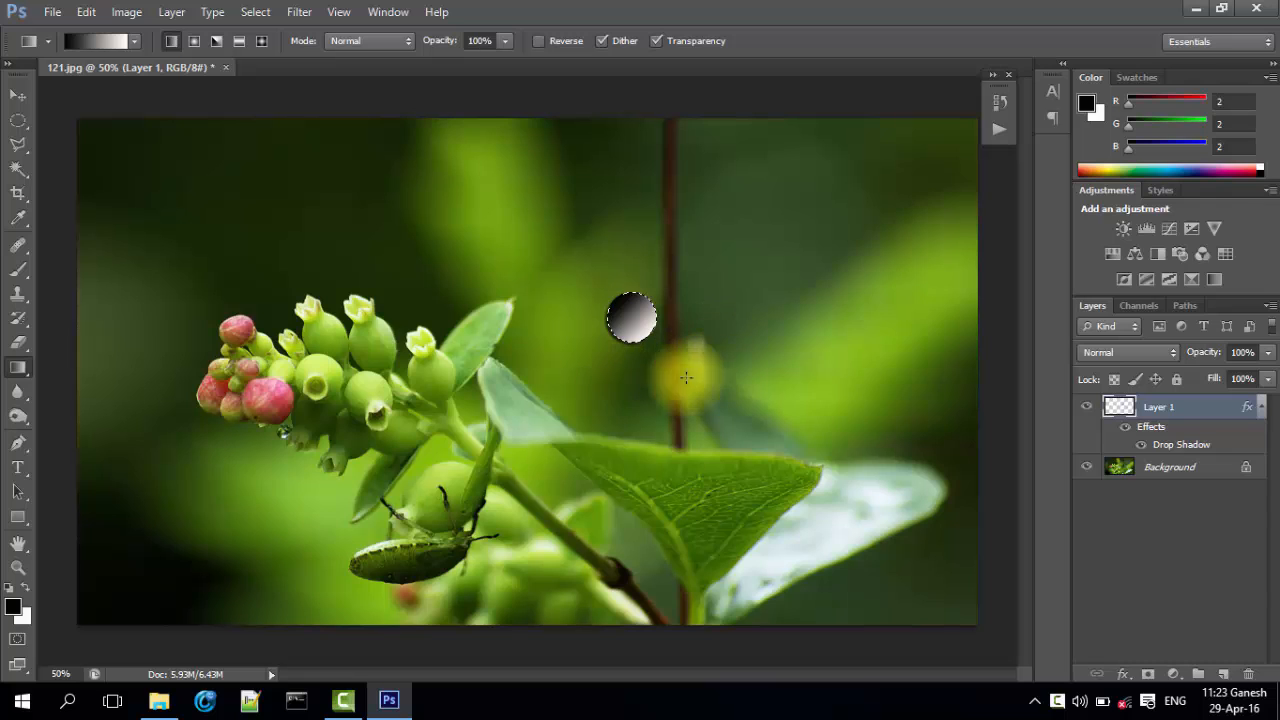
- Add an inner shadow to Layer 1 with its distance set to 2 px, and apply the layer style
double_click(1237, 407)
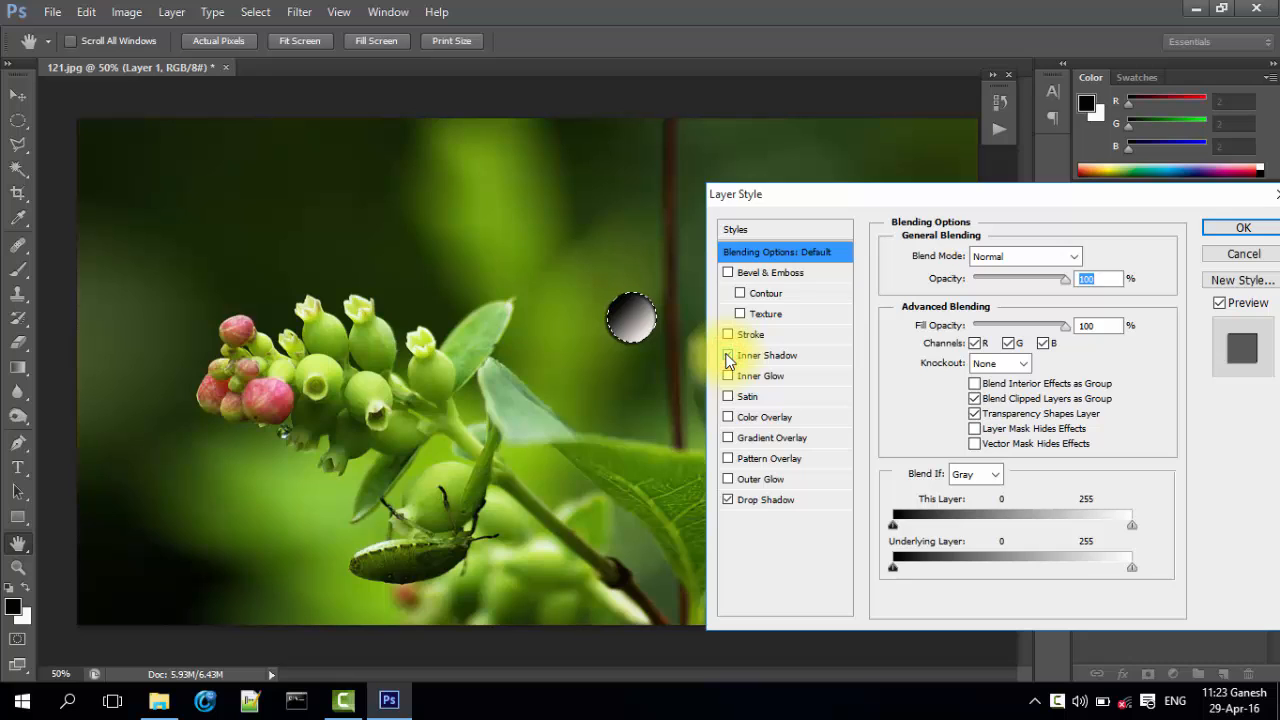
left_click(843, 357)
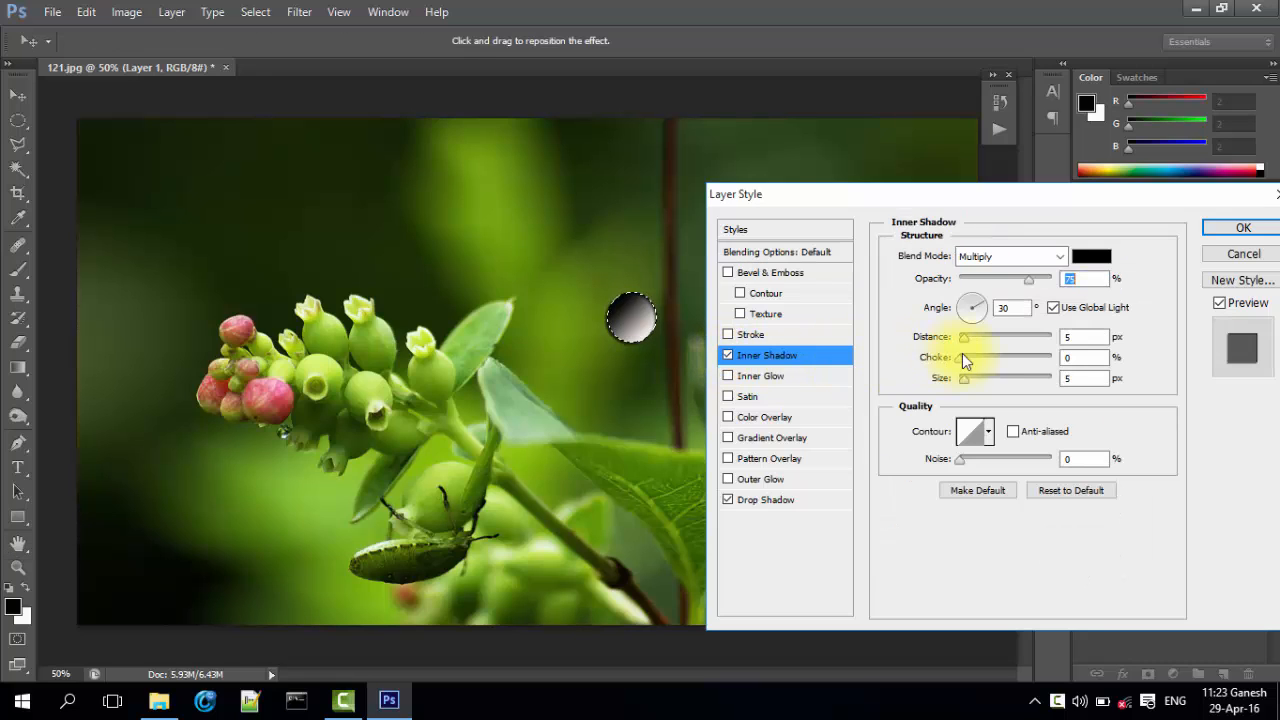
left_click(1092, 338)
type("2")
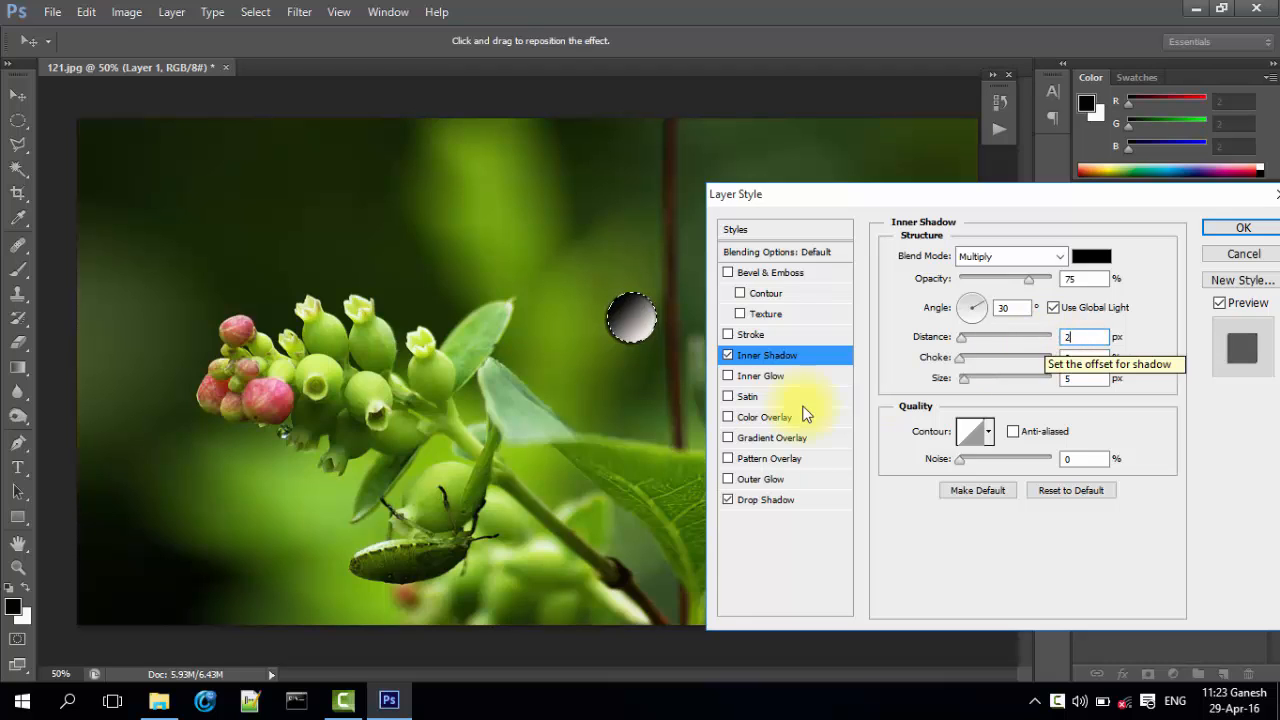
left_click(1087, 375)
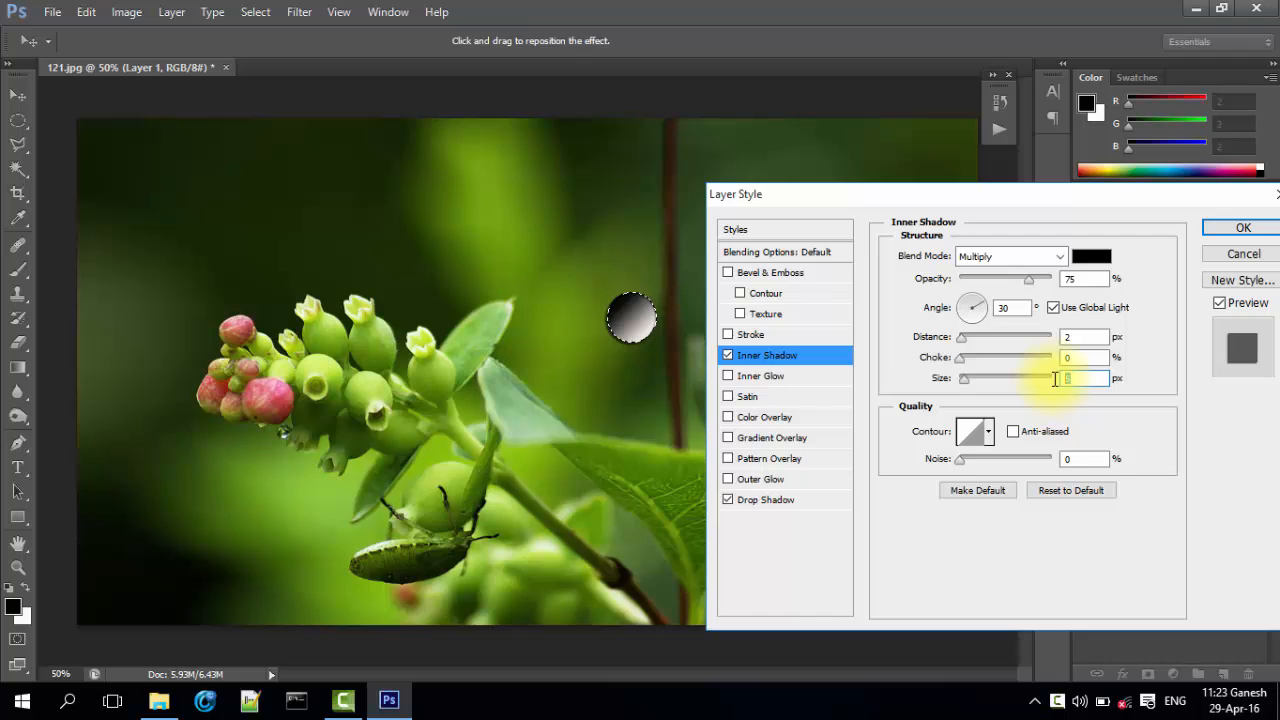
left_click(1216, 231)
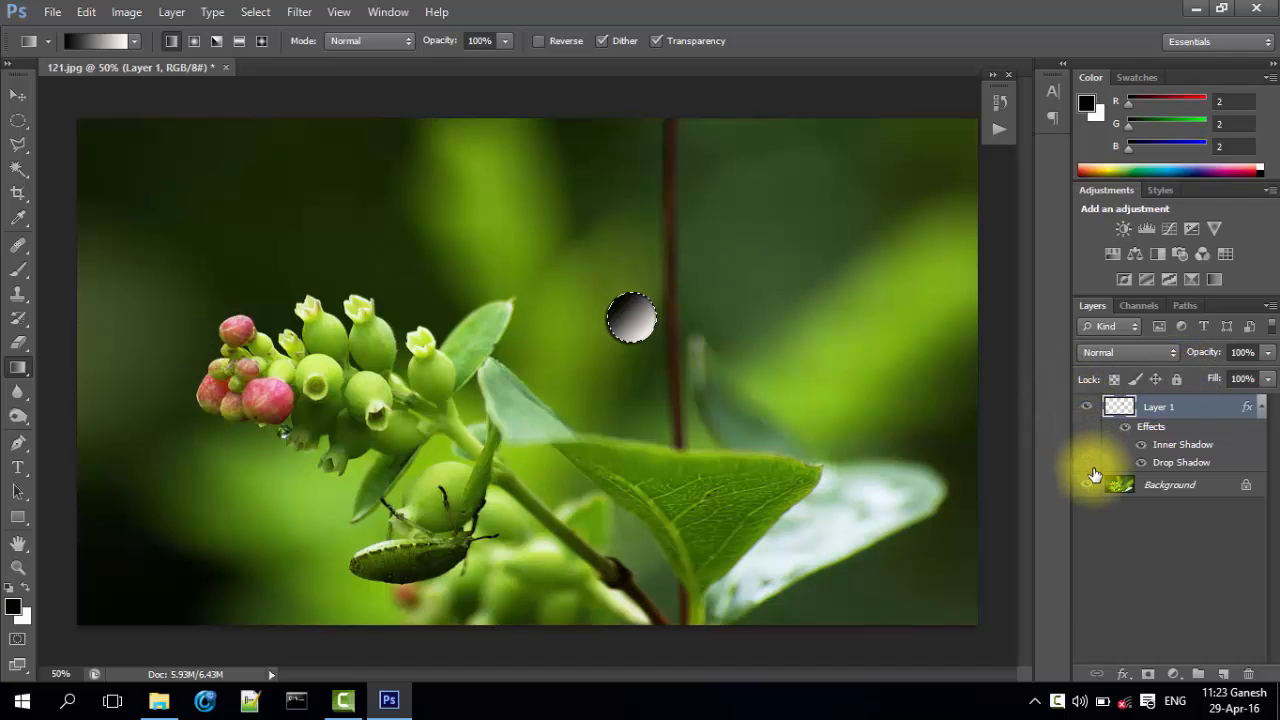
- Set Layer 1's blend mode to Overlay and its opacity to 45%, then deselect the circle
left_click(1108, 352)
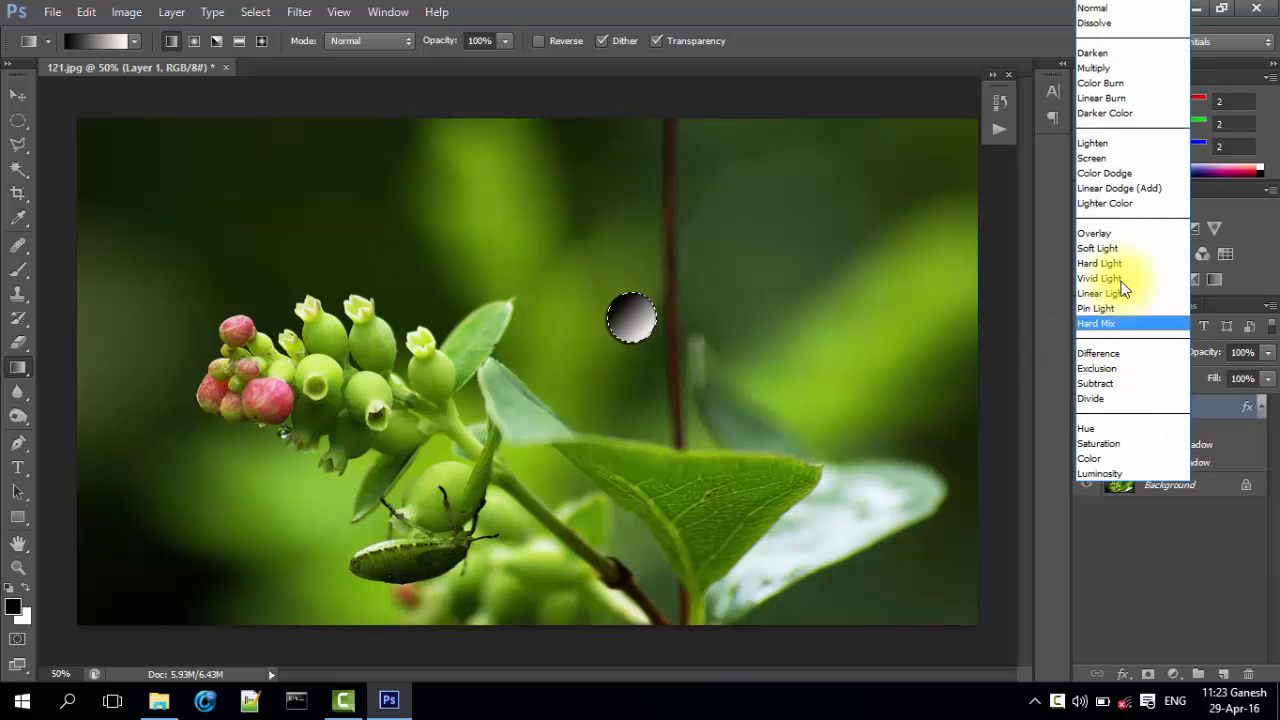
left_click(1114, 232)
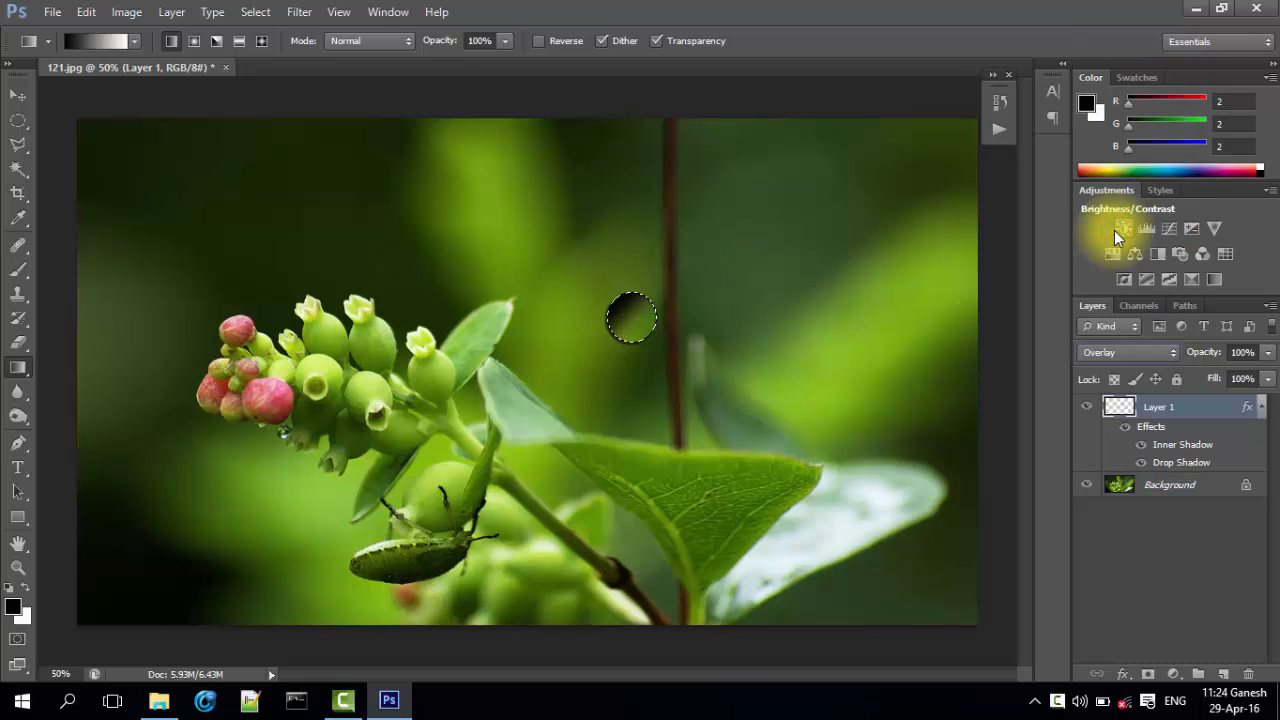
left_click_drag(623, 328, 658, 328)
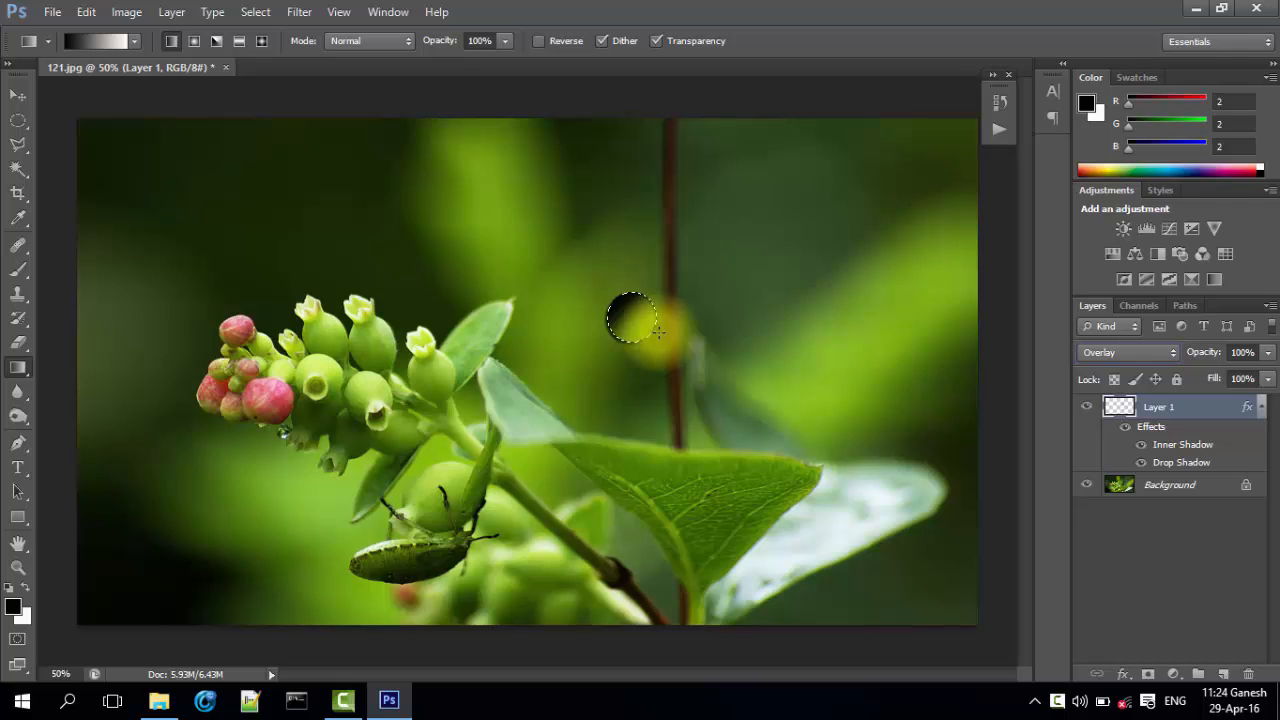
left_click(1265, 355)
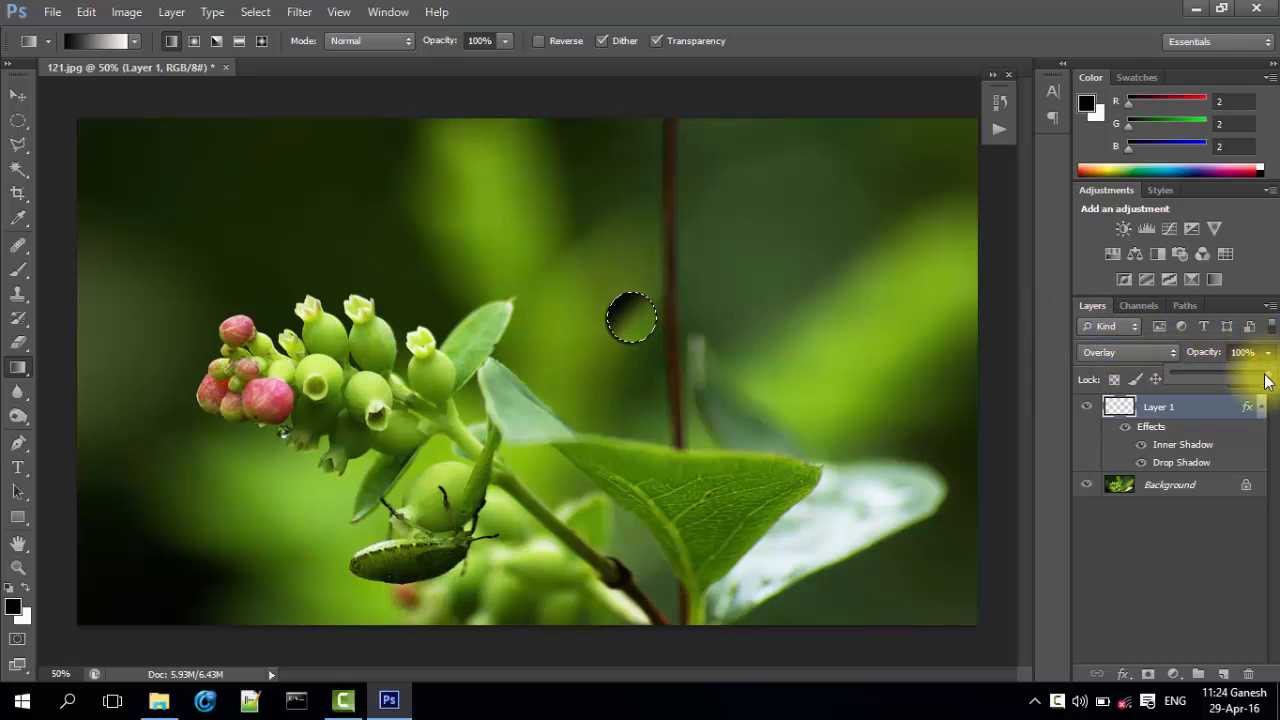
left_click_drag(1265, 380, 1219, 375)
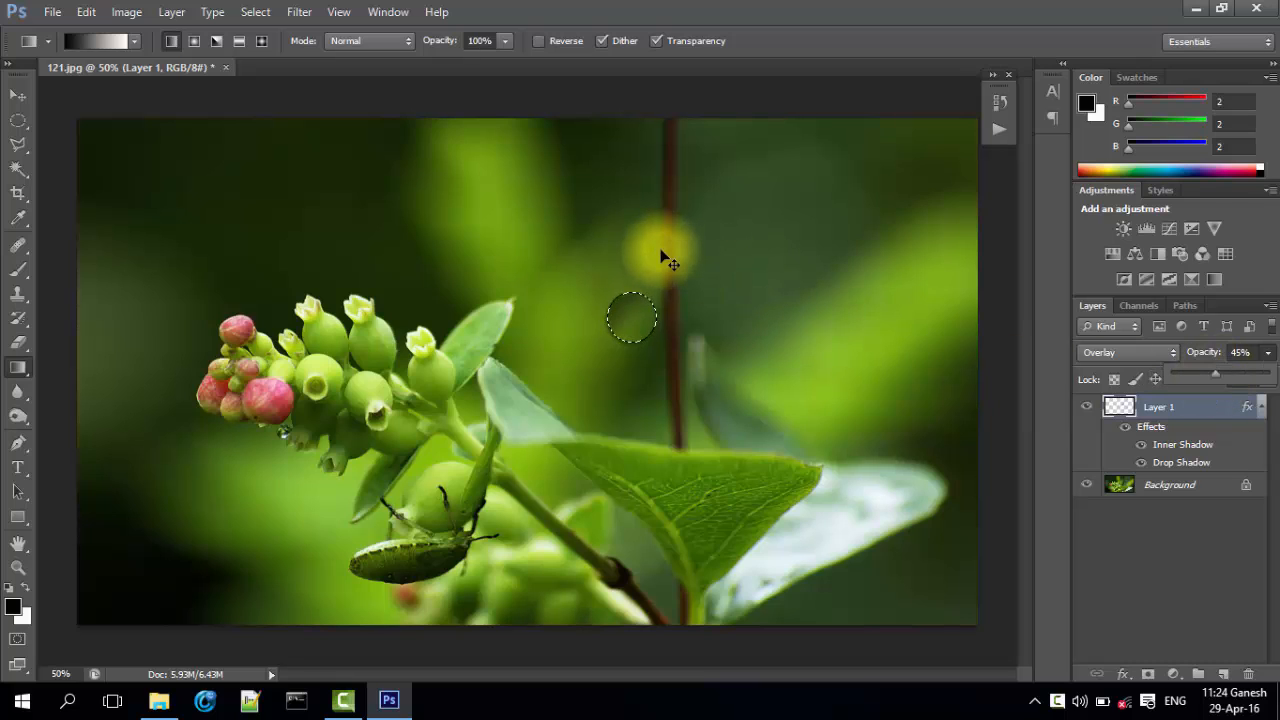
key("ctrl+d")
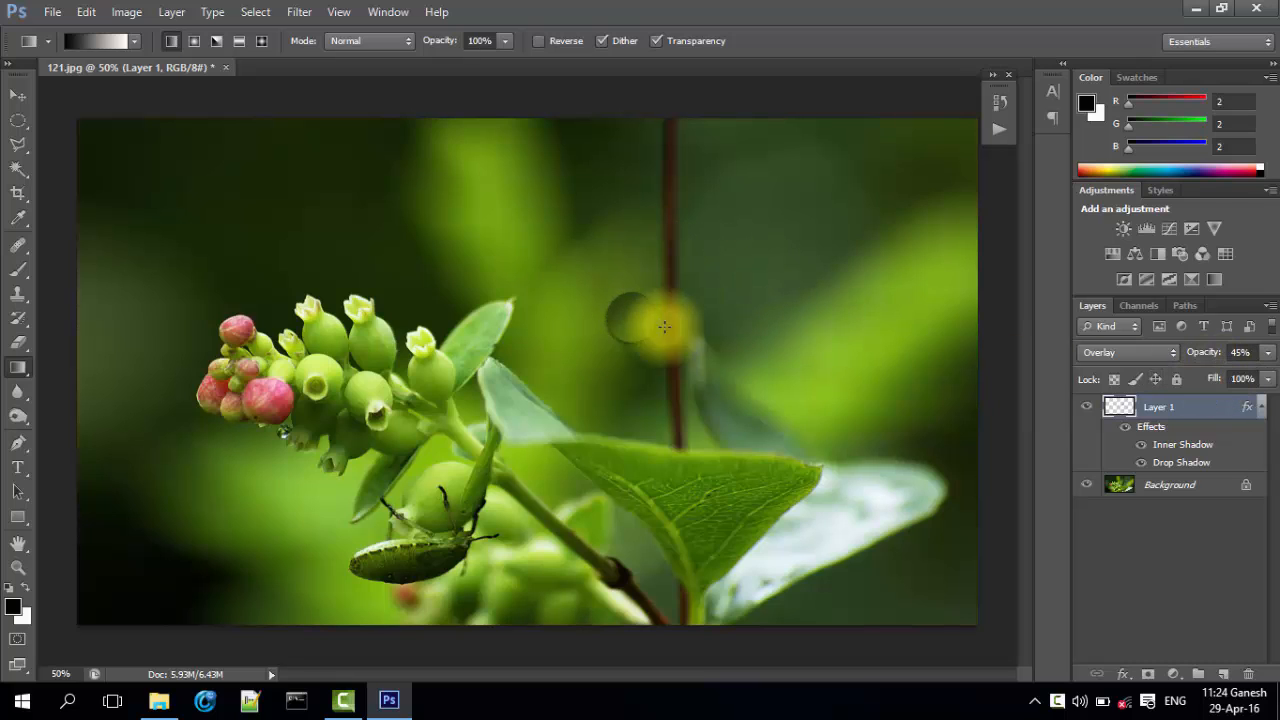
- Move the droplet circle onto the small leaf beside the berries and scale it to about 78% to fit the leaf tip
left_click(18, 95)
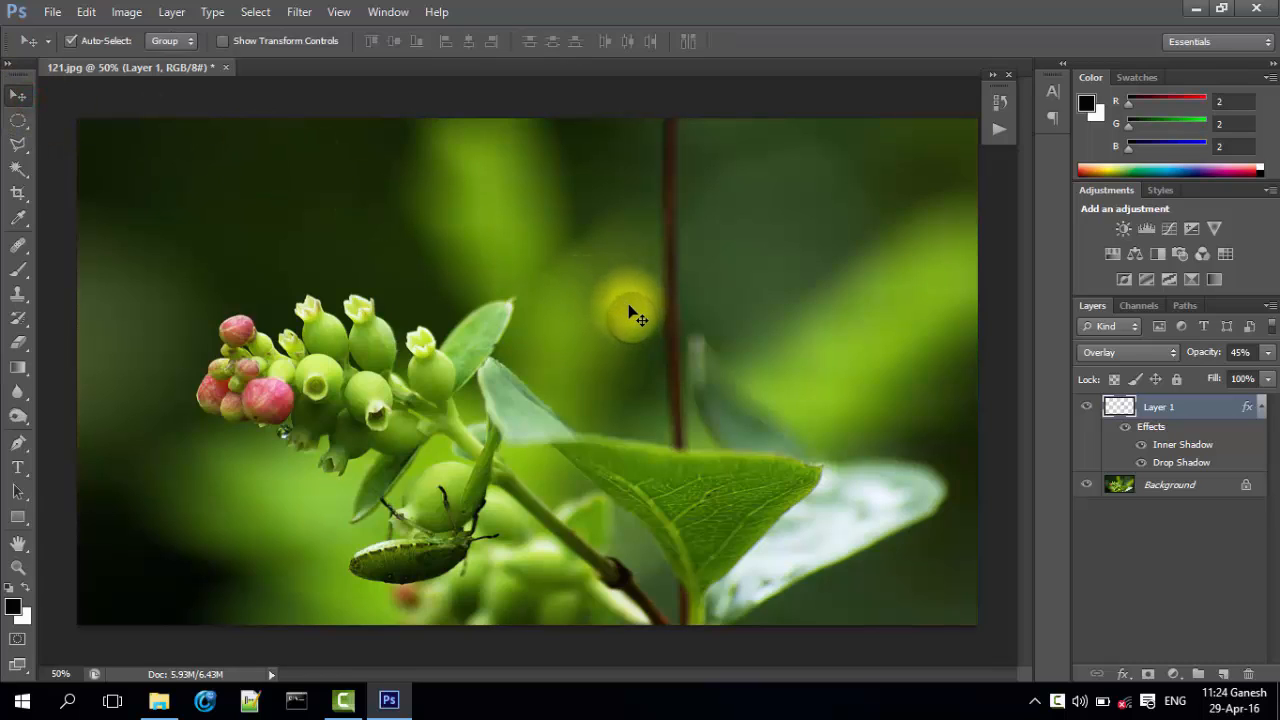
left_click_drag(630, 306, 492, 338)
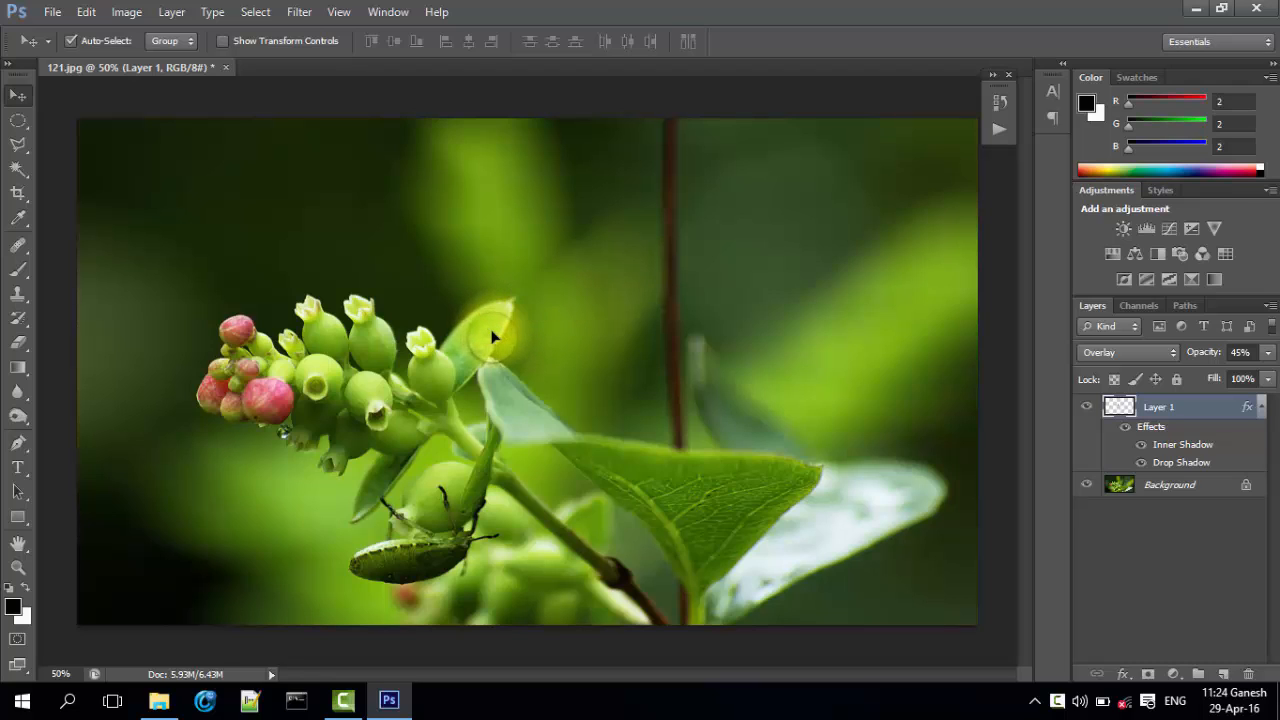
key("ctrl+t")
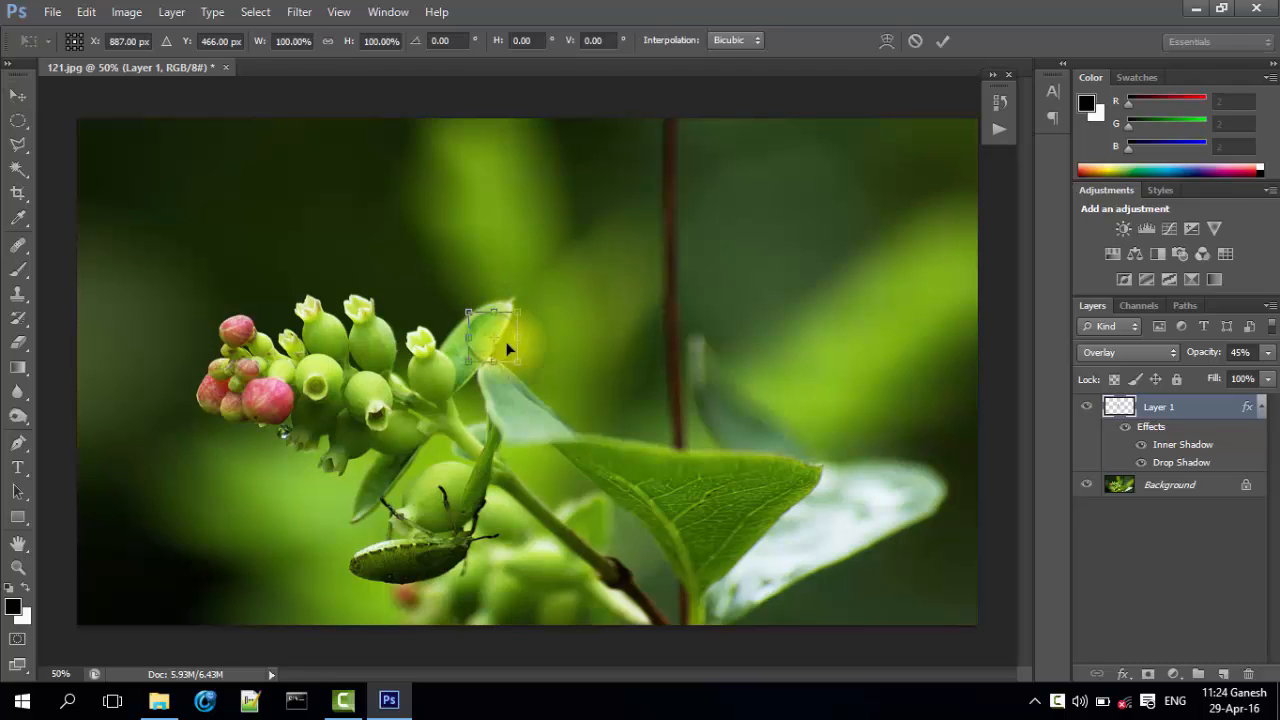
left_click_drag(517, 360, 555, 402)
left_click_drag(540, 337, 514, 341)
left_click_drag(527, 390, 498, 340)
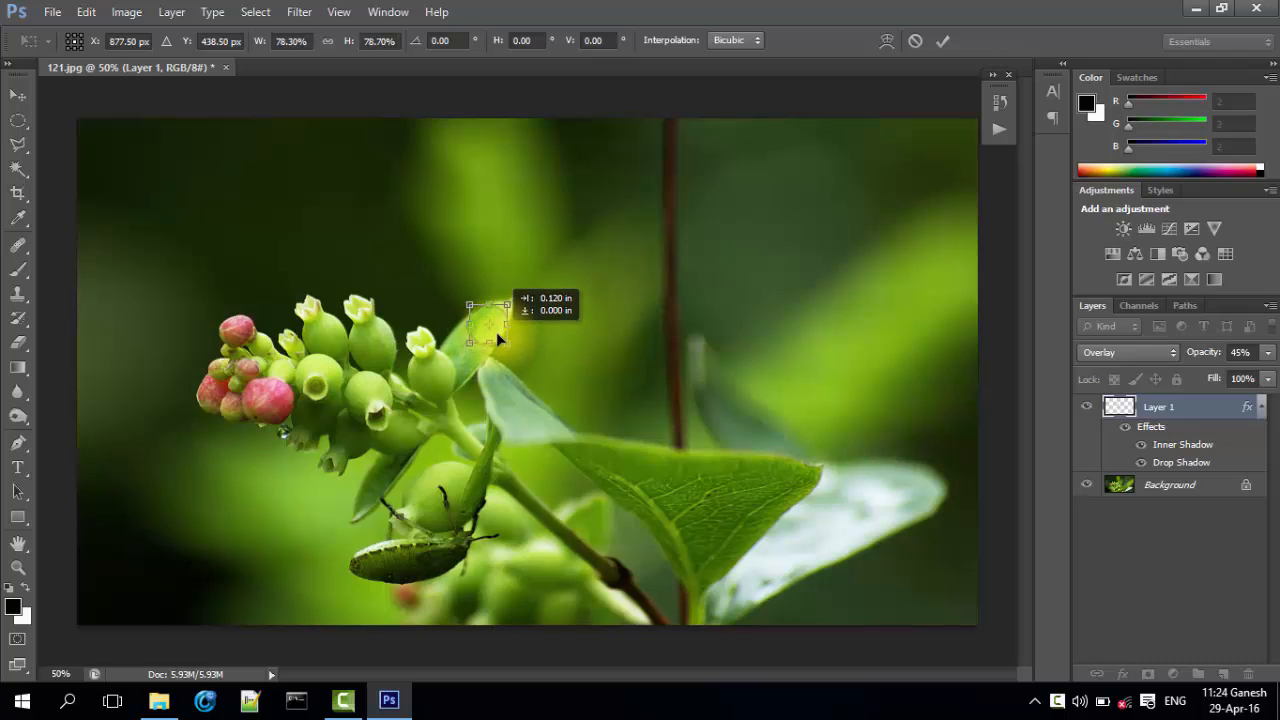
- Raise the opacity of Layer 1 to 91% and commit the droplet's transform
left_click(1268, 353)
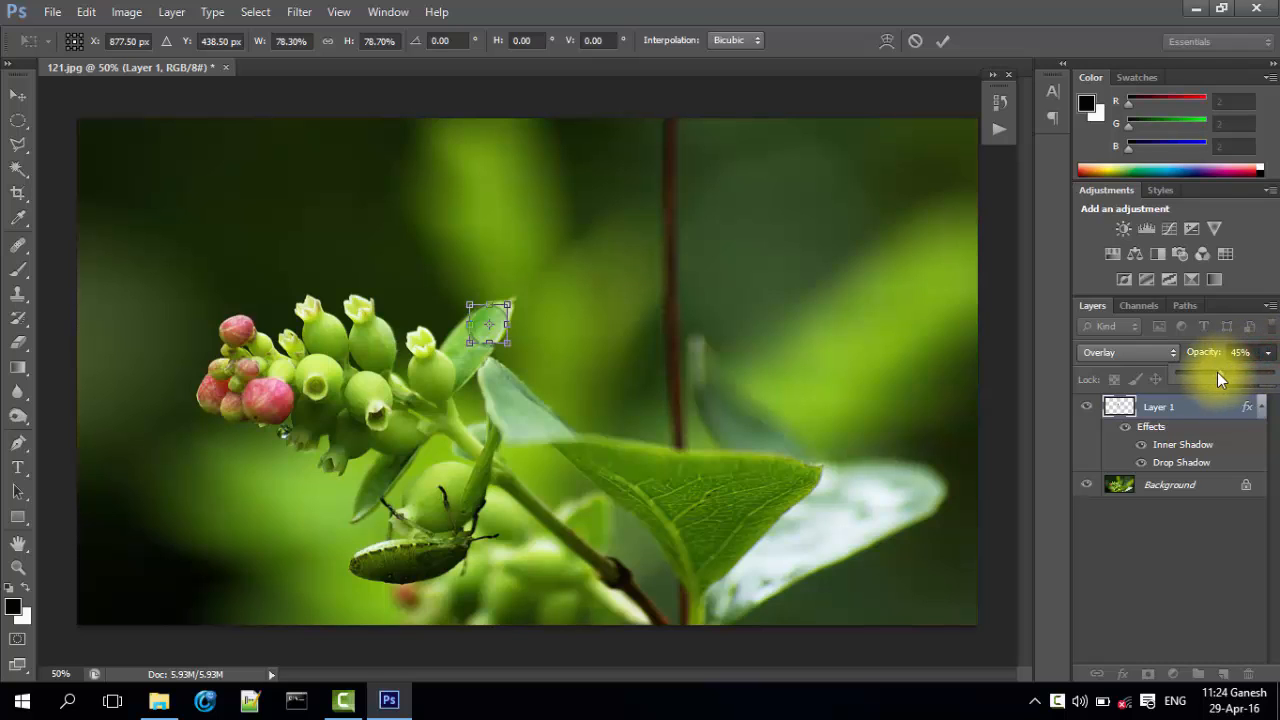
left_click_drag(1217, 372, 1248, 379)
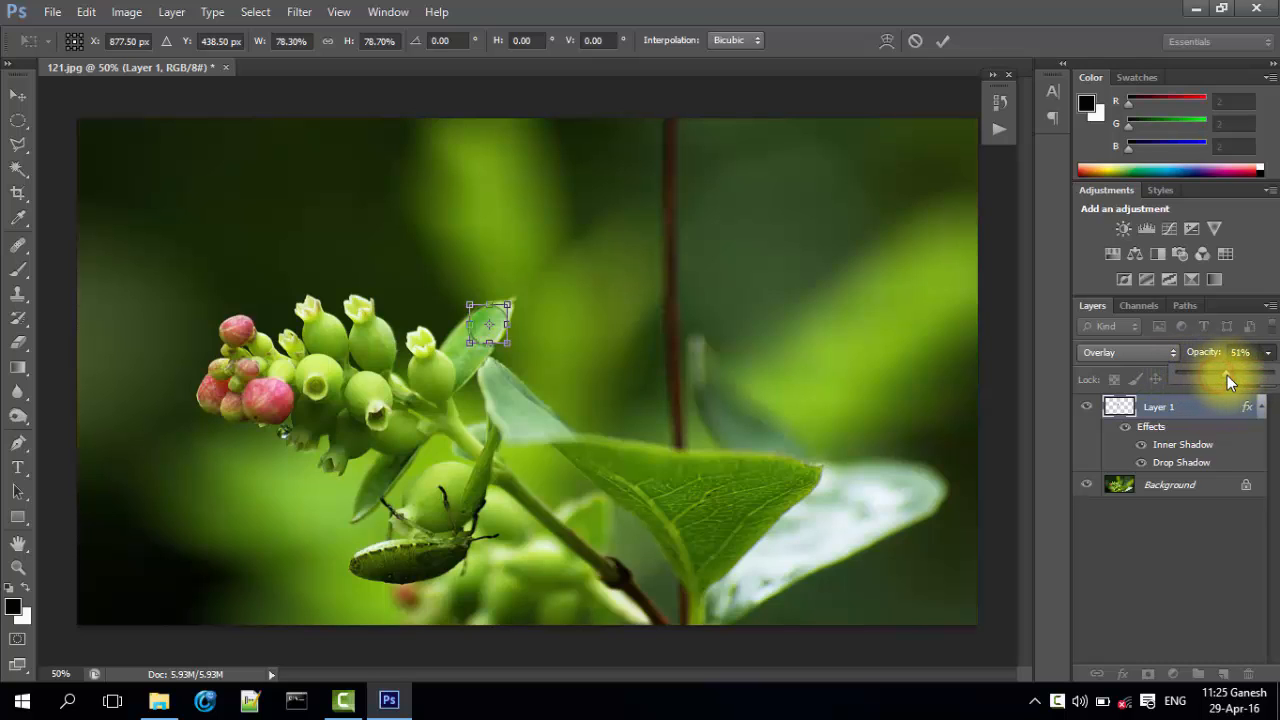
left_click_drag(1227, 375, 1231, 374)
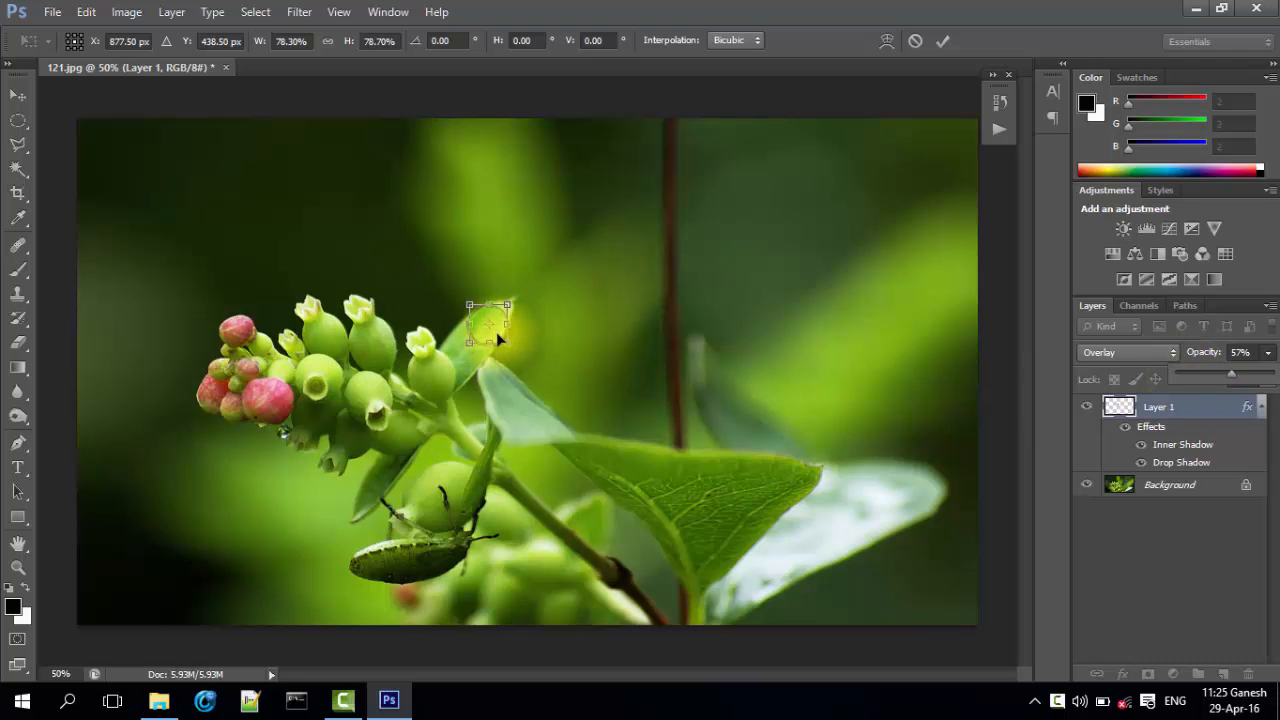
left_click_drag(1230, 373, 1264, 373)
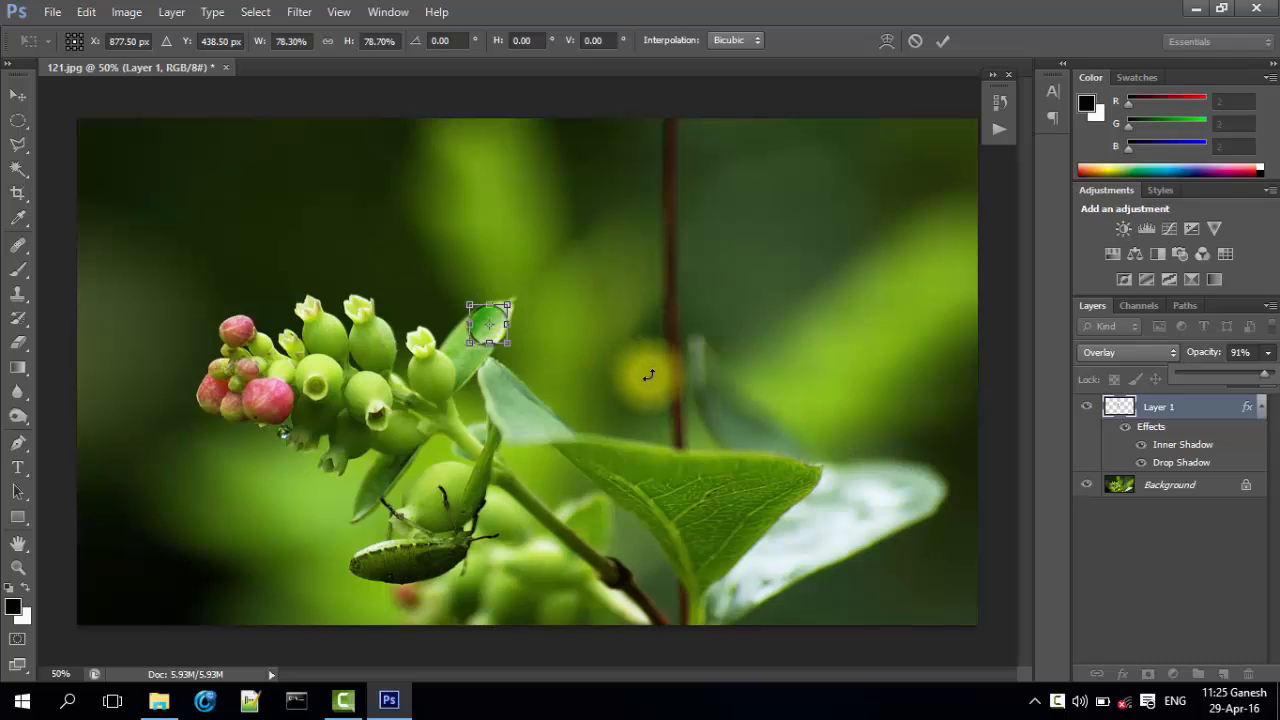
left_click(543, 351)
key("Return")
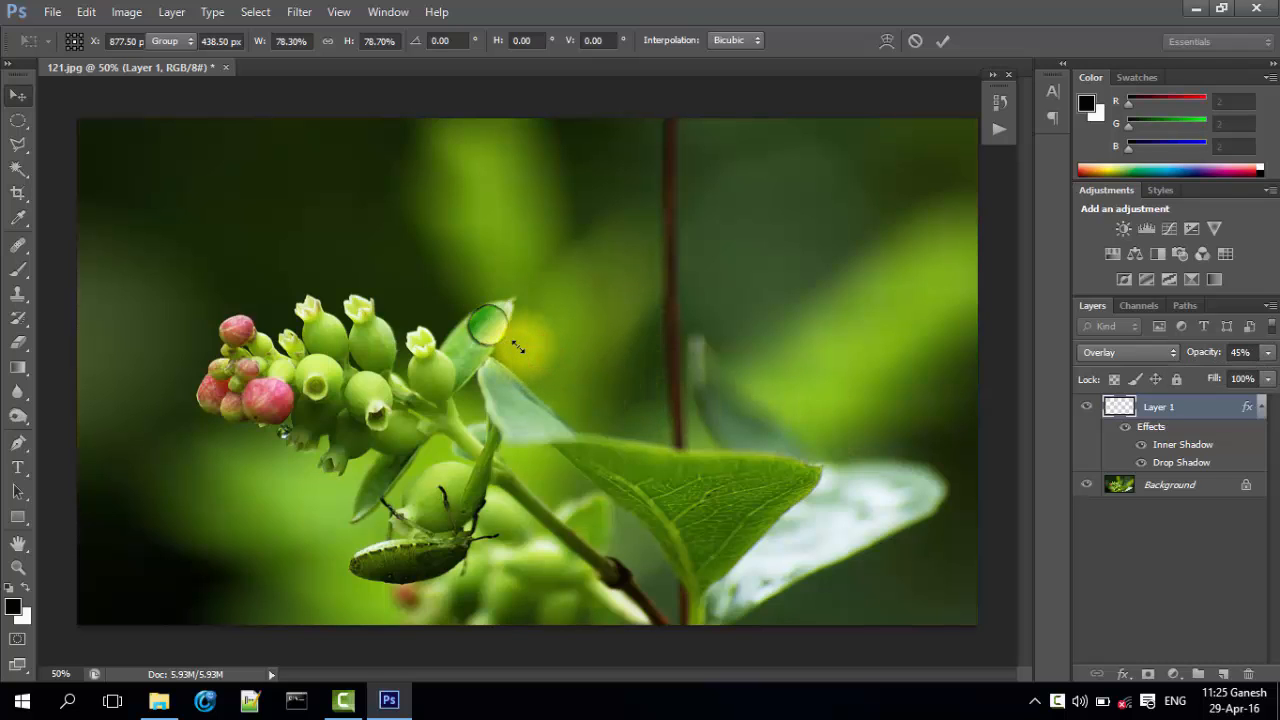
- Move the droplet from the small leaf onto the large leaf near its tip and set Layer 1's opacity to 91%
left_click(492, 328)
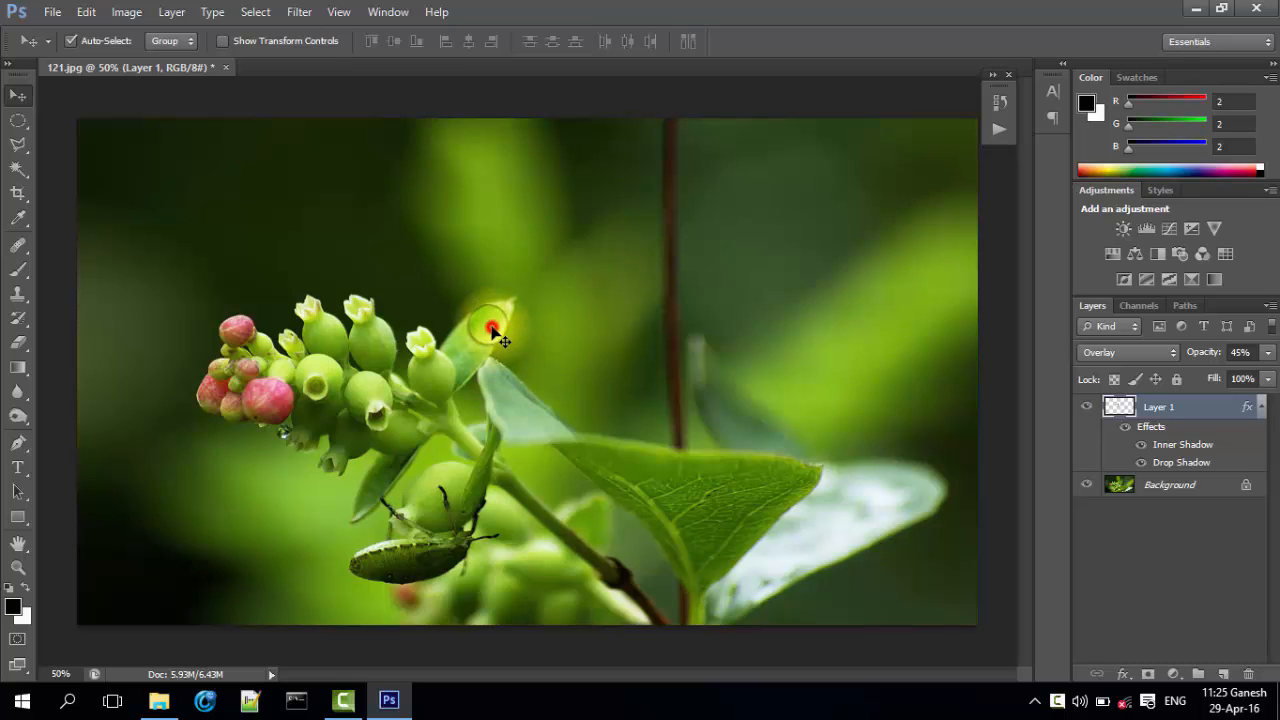
left_click_drag(492, 329, 760, 495)
key("9")
key("1")
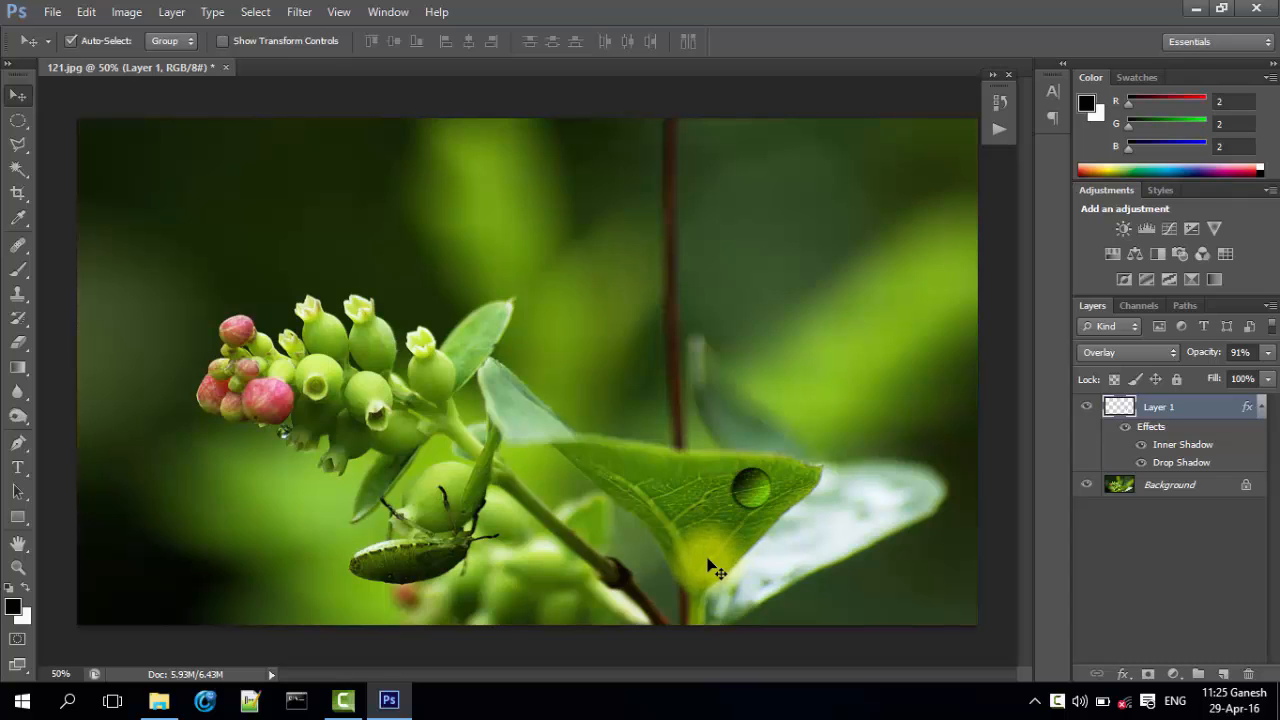
- Duplicate Layer 1 and place the copied droplet below the first one on the large leaf
right_click(1205, 410)
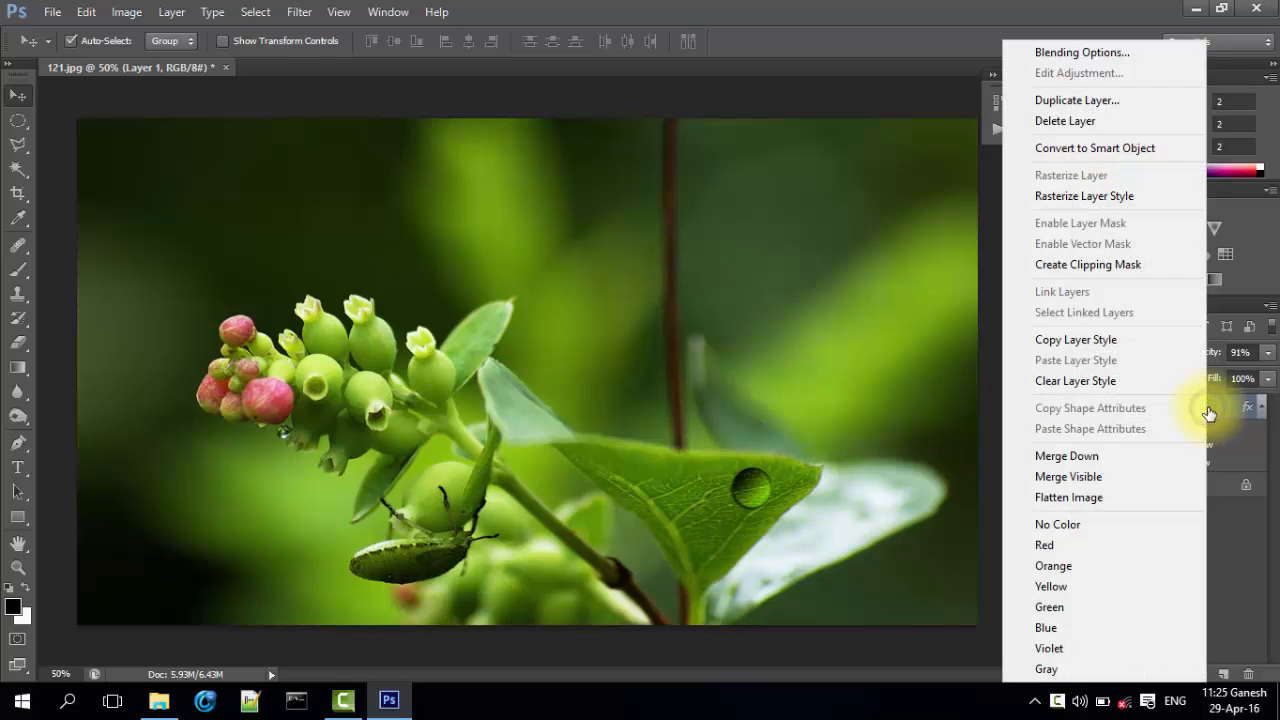
left_click(1067, 104)
left_click(790, 210)
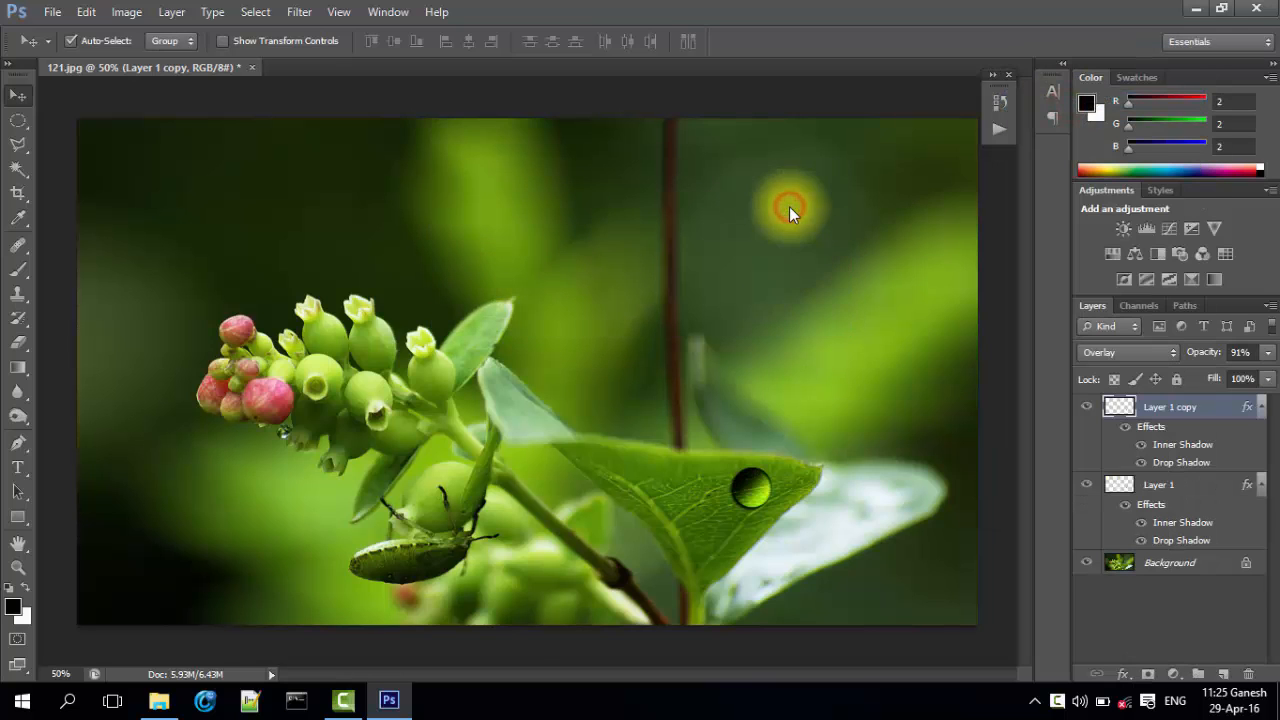
left_click_drag(860, 440, 840, 503)
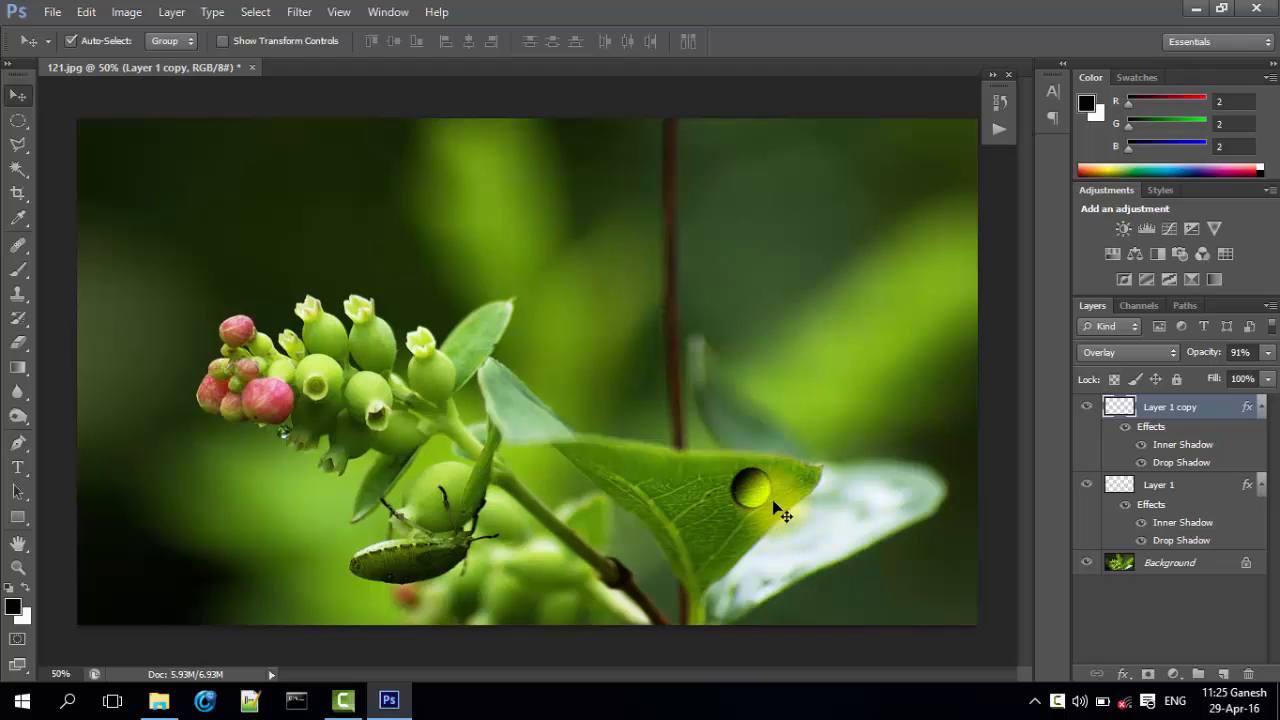
left_click_drag(751, 486, 730, 540)
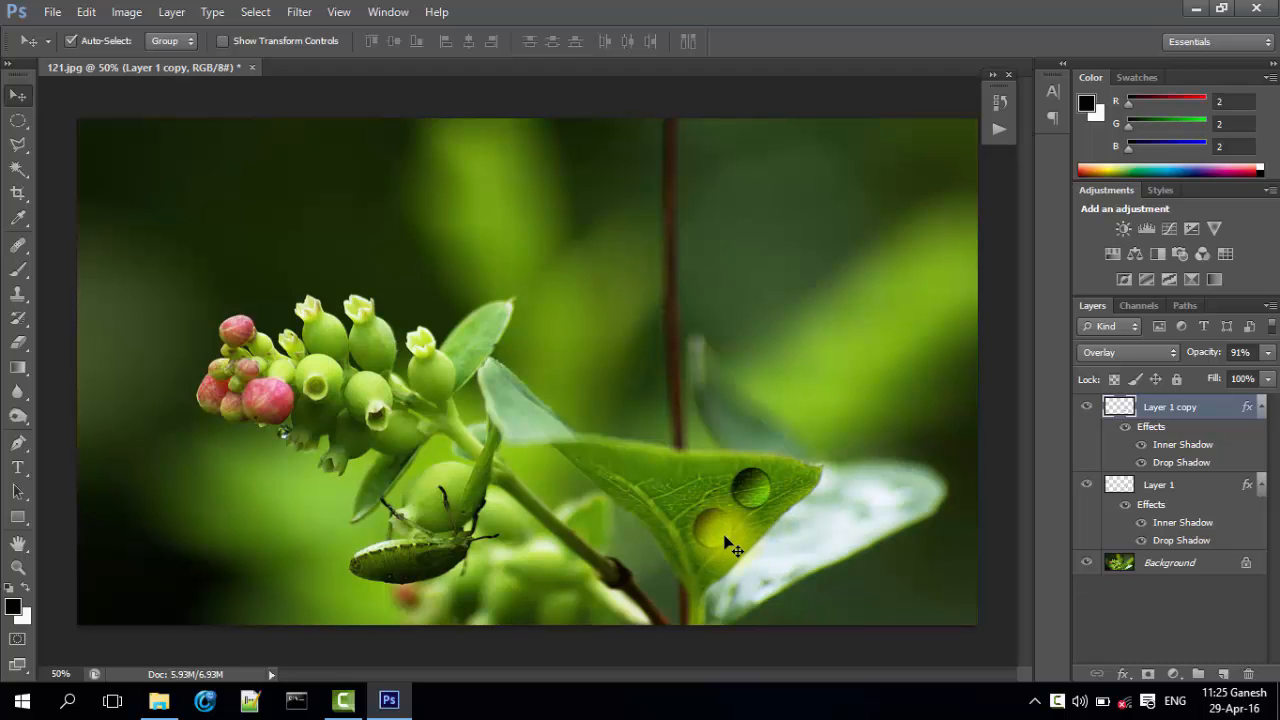
- Scale the copied droplet down to a smaller, narrower oval and place it beside the first droplet, toward the leaf's midrib
key("ctrl+t")
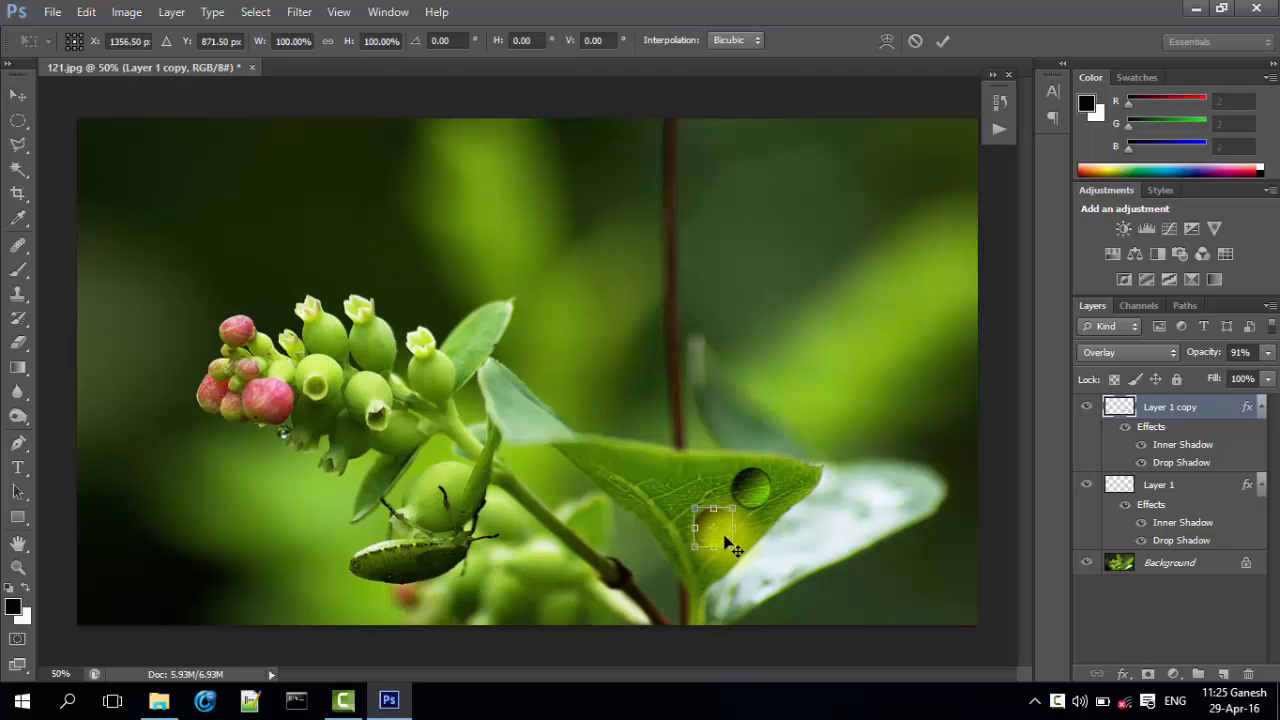
left_click_drag(734, 545, 720, 538)
key("Return")
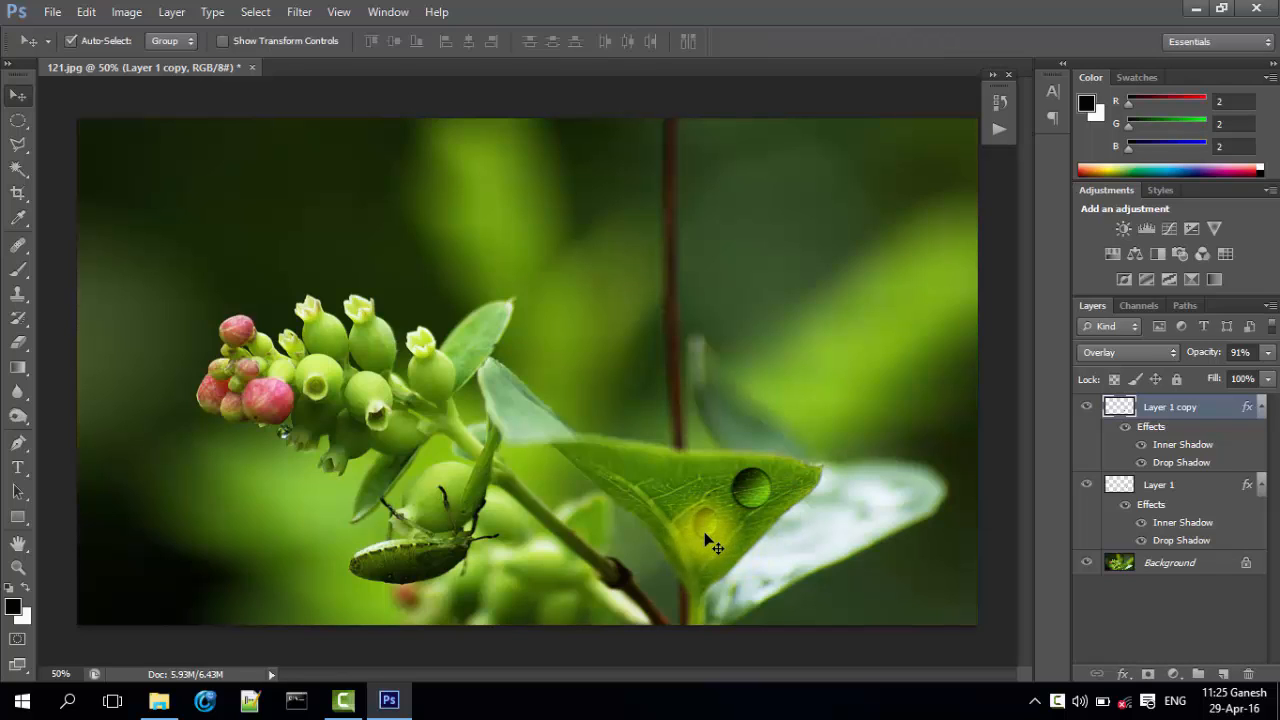
left_click_drag(705, 533, 700, 512)
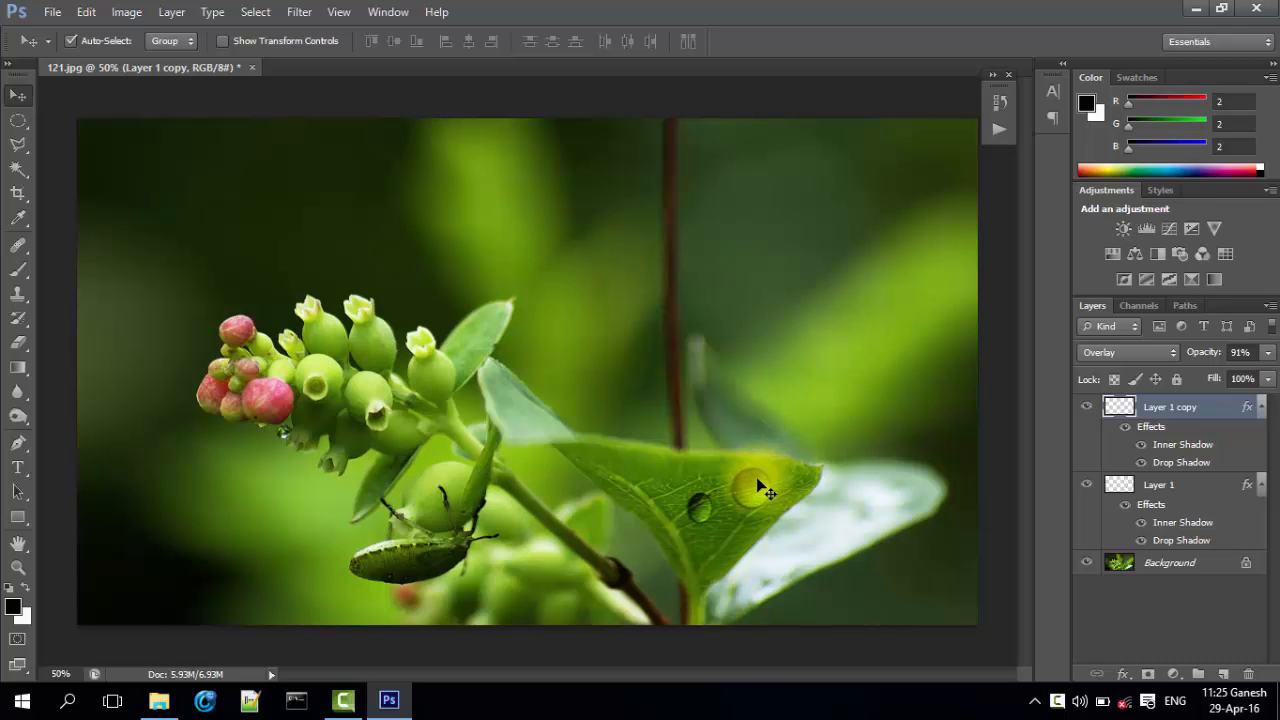
key("ctrl+plus")
scroll(758, 485, "down", 3)
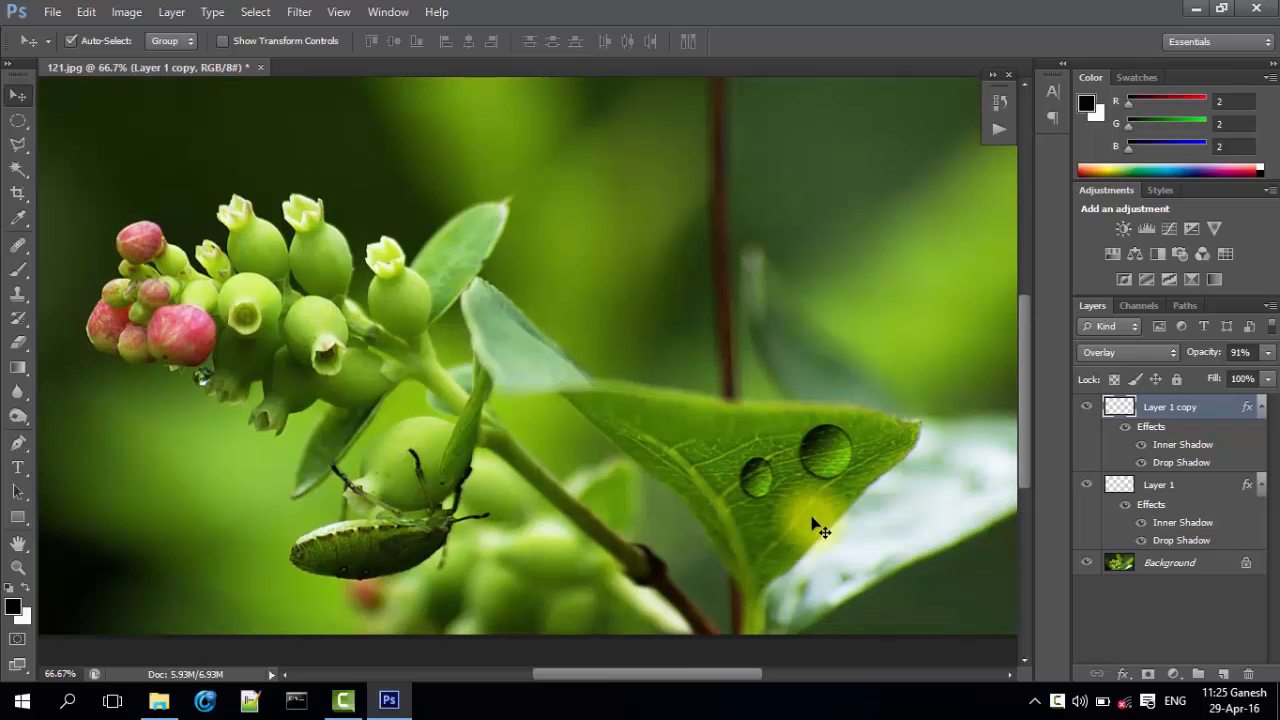
scroll(817, 520, "up", 2)
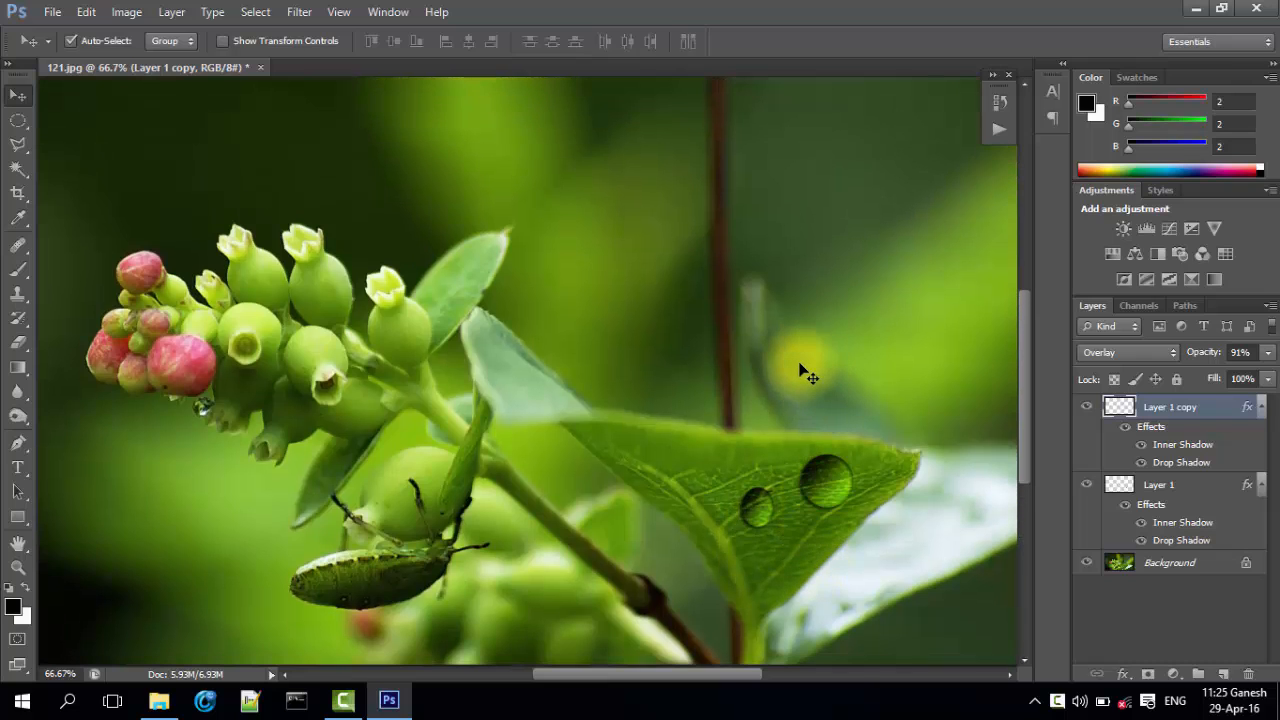